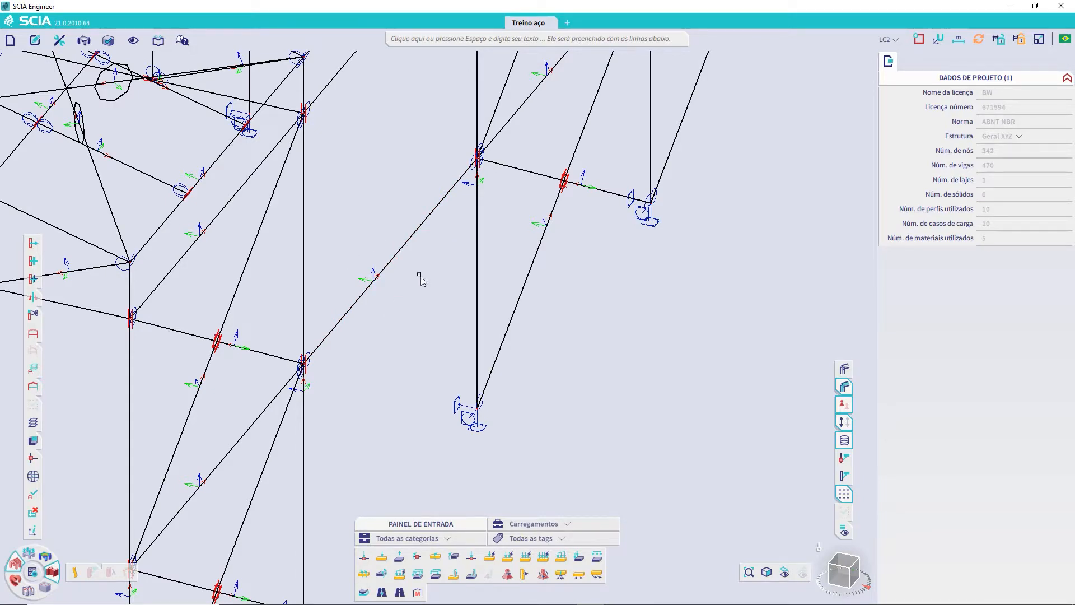
Try enlarging the display scale of the additional data to about 5.5 and reset it to 1
{"action": "scroll", "coordinate": [373, 266], "scroll_direction": "down", "scroll_amount": 2}
{"action": "scroll", "coordinate": [389, 250], "scroll_direction": "down", "scroll_amount": 2}
{"action": "middle_click_drag", "start_coordinate": [449, 276], "coordinate": [467, 309]}
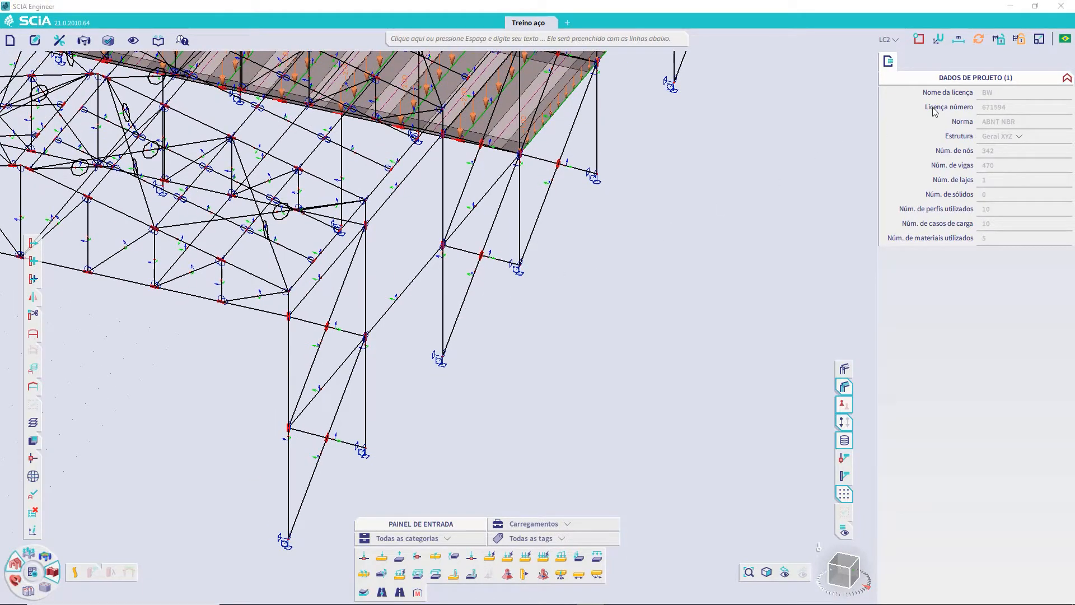
{"action": "left_click", "coordinate": [1044, 40]}
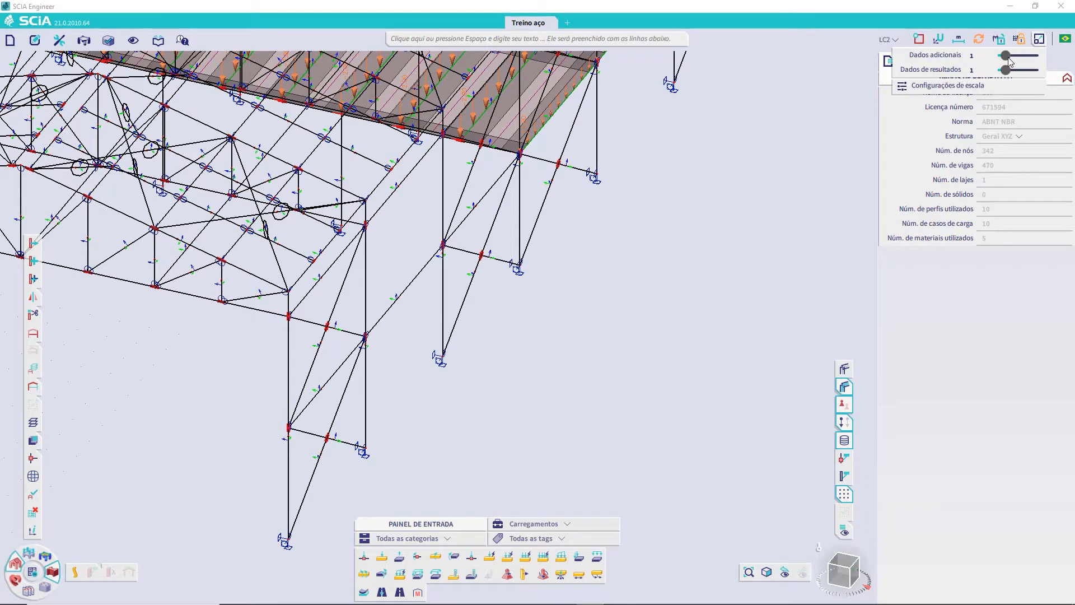
{"action": "left_click_drag", "start_coordinate": [1006, 56], "coordinate": [1021, 58]}
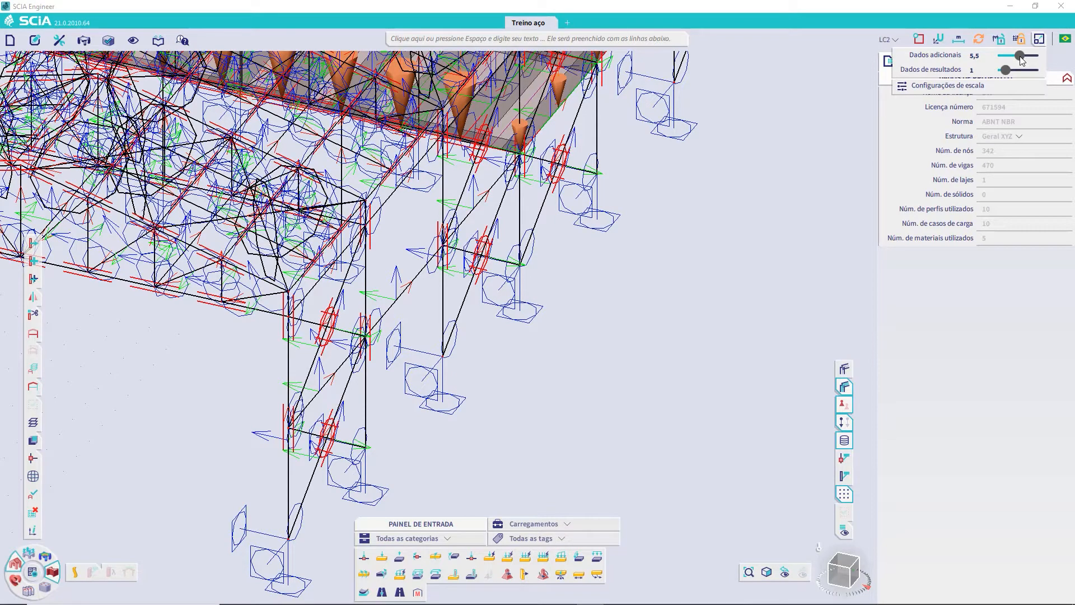
{"action": "mouse_move", "coordinate": [1021, 58]}
{"action": "left_mouse_down"}
{"action": "mouse_move", "coordinate": [1006, 59]}
{"action": "mouse_move", "coordinate": [1023, 60]}
{"action": "left_mouse_up"}
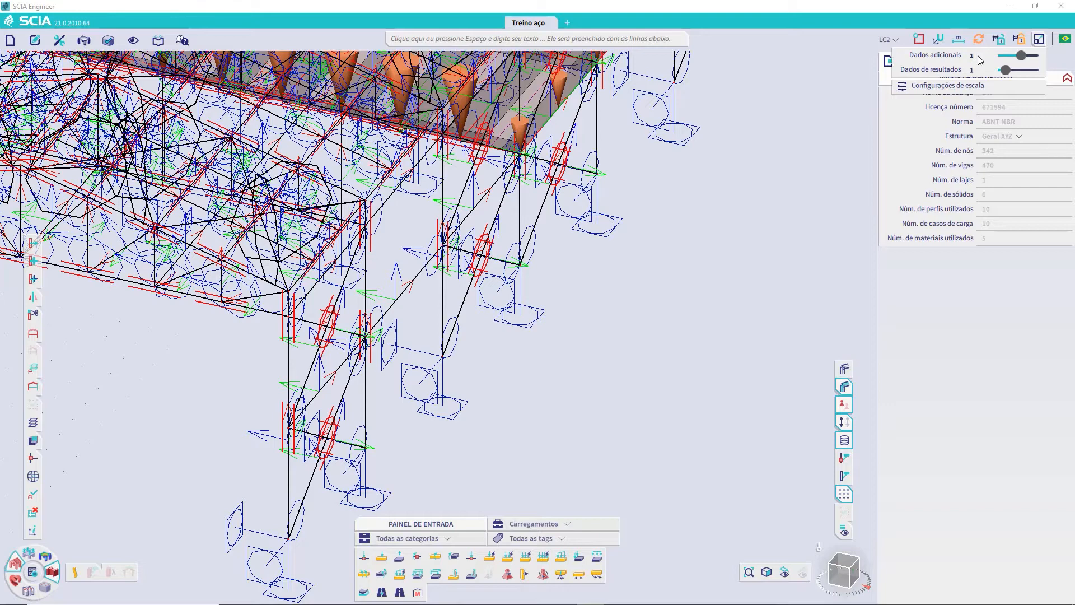
{"action": "key", "text": "Return"}
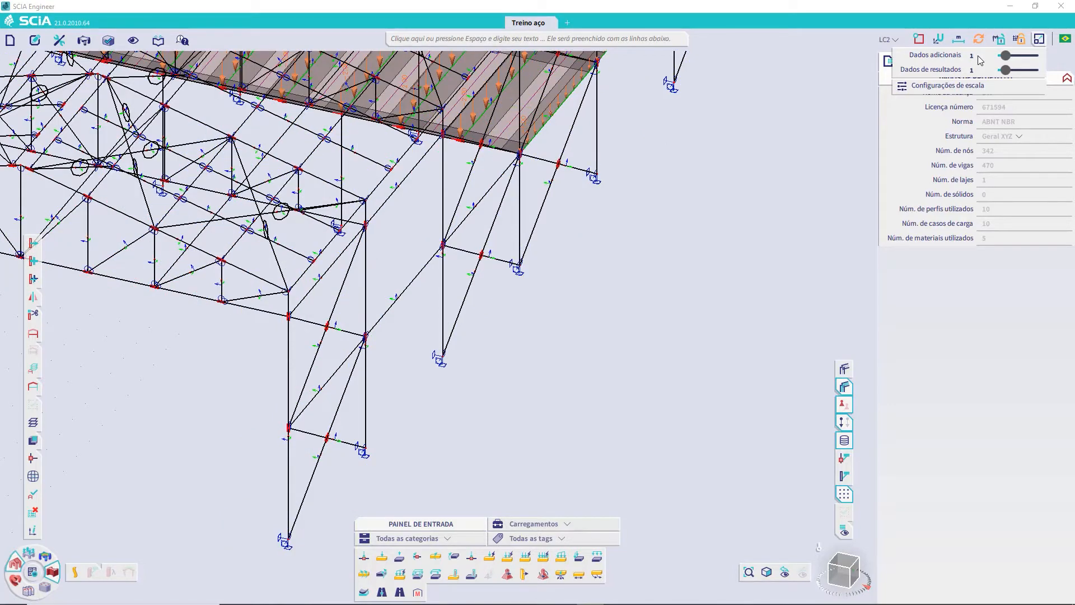
{"action": "right_click", "coordinate": [631, 284]}
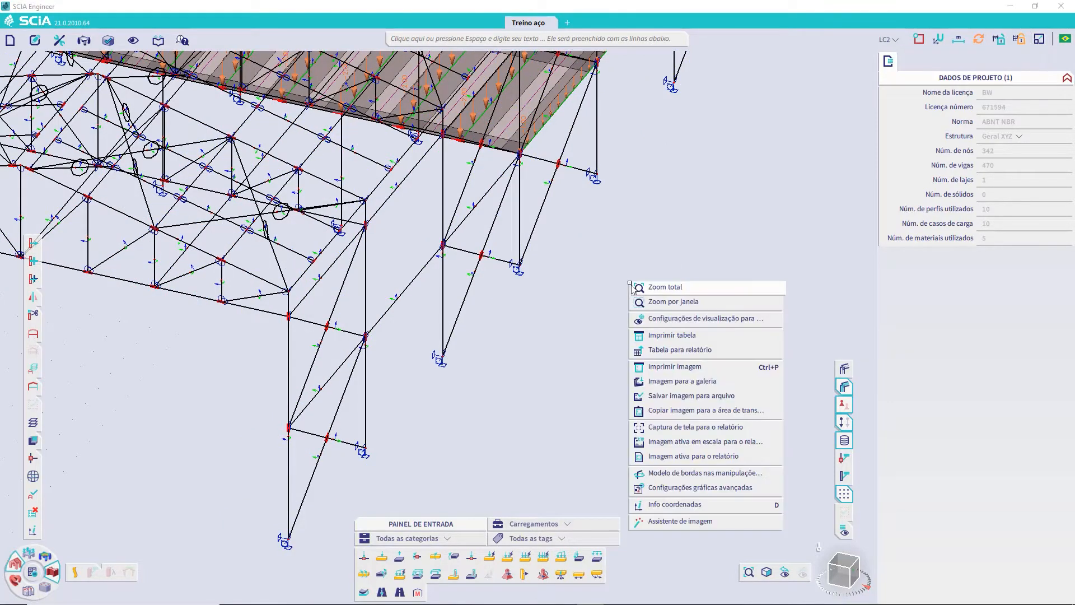
{"action": "left_click", "coordinate": [504, 360]}
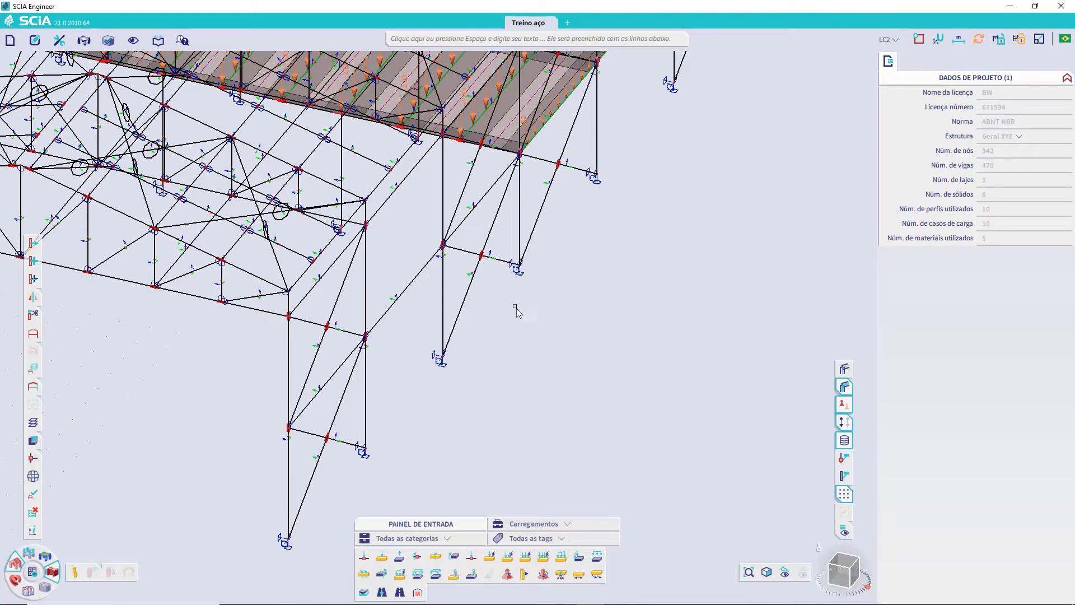
Turn off the local axes display for 1D elements and turn it on for 2D elements in the view settings
{"action": "scroll", "coordinate": [394, 321], "scroll_direction": "down", "scroll_amount": 3}
{"action": "scroll", "coordinate": [154, 353], "scroll_direction": "up", "scroll_amount": 2}
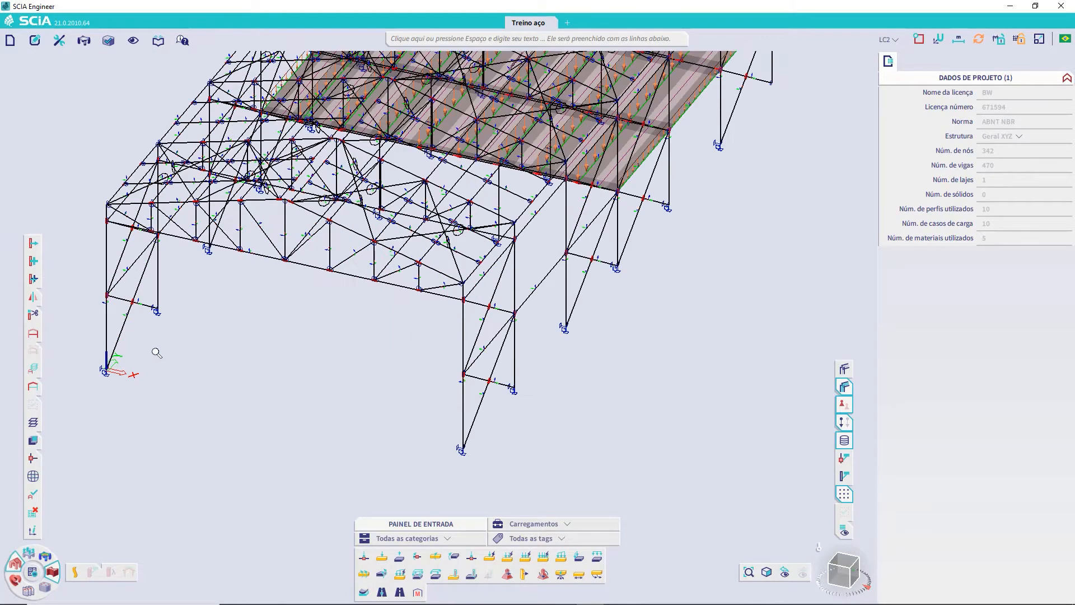
{"action": "right_click_drag", "start_coordinate": [596, 299], "coordinate": [570, 295], "text": "ctrl"}
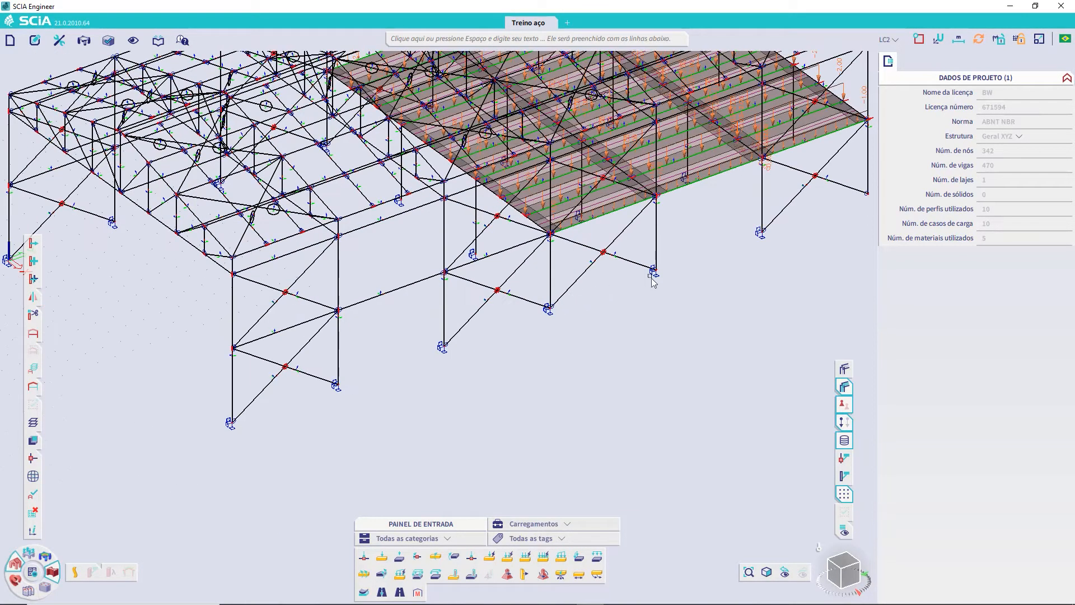
{"action": "middle_click_drag", "start_coordinate": [637, 285], "coordinate": [526, 334]}
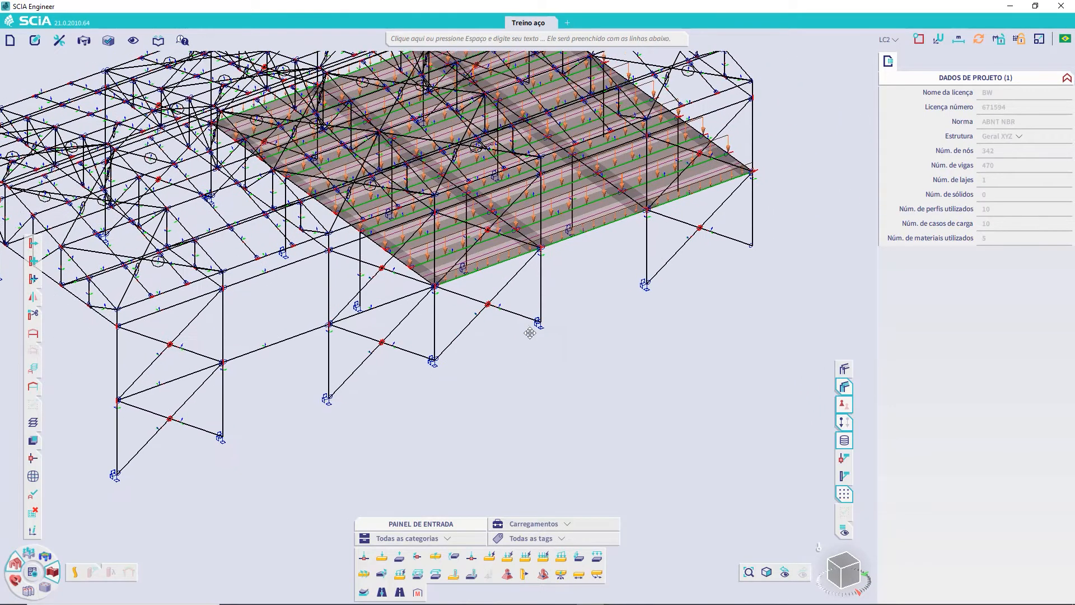
{"action": "right_click", "coordinate": [635, 347]}
{"action": "left_click", "coordinate": [703, 374]}
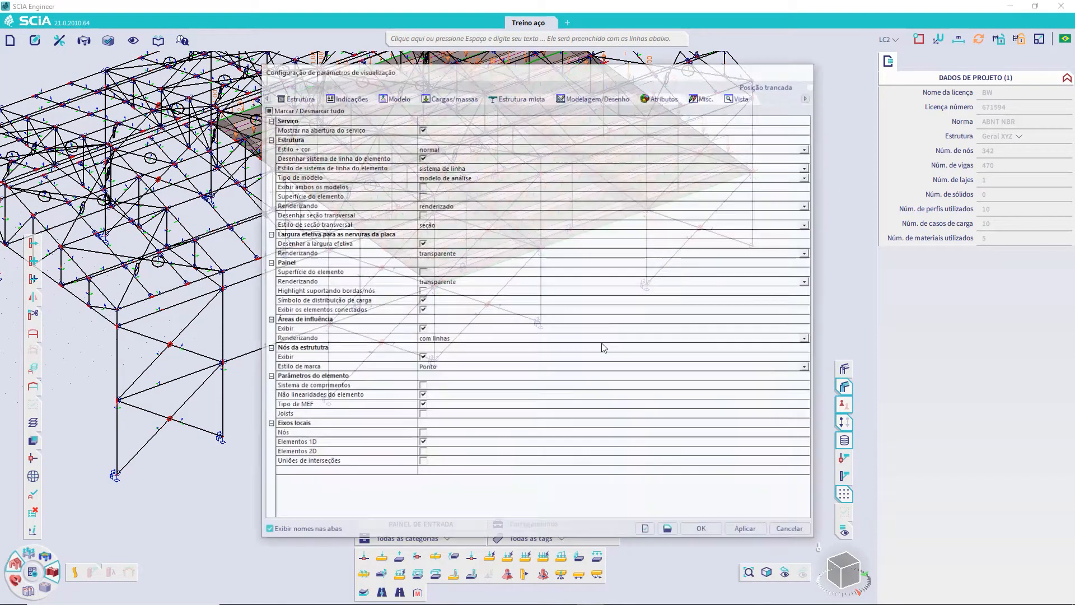
{"action": "left_click", "coordinate": [422, 443]}
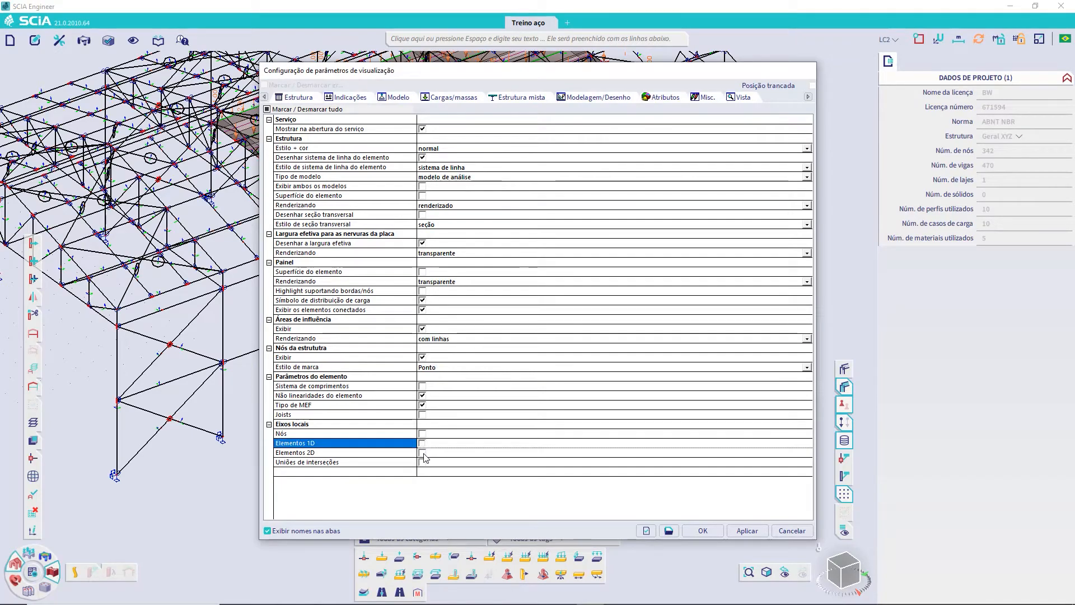
{"action": "left_click", "coordinate": [422, 452]}
{"action": "left_click", "coordinate": [702, 530]}
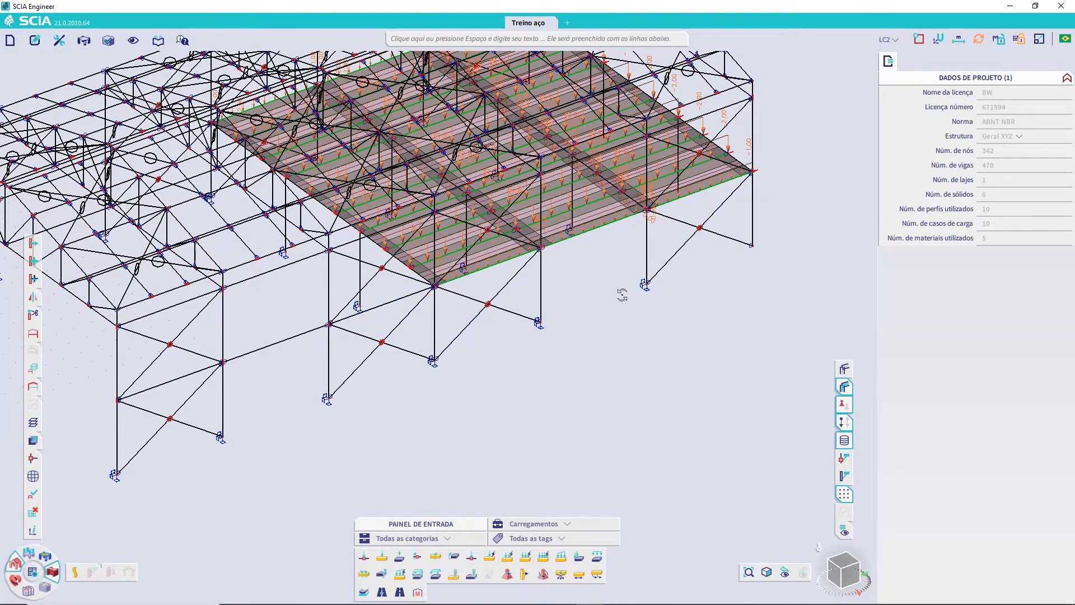
Examine the local axes symbol and load direction of floor slab S1 up close
{"action": "right_click_drag", "start_coordinate": [621, 293], "coordinate": [544, 284], "text": "ctrl"}
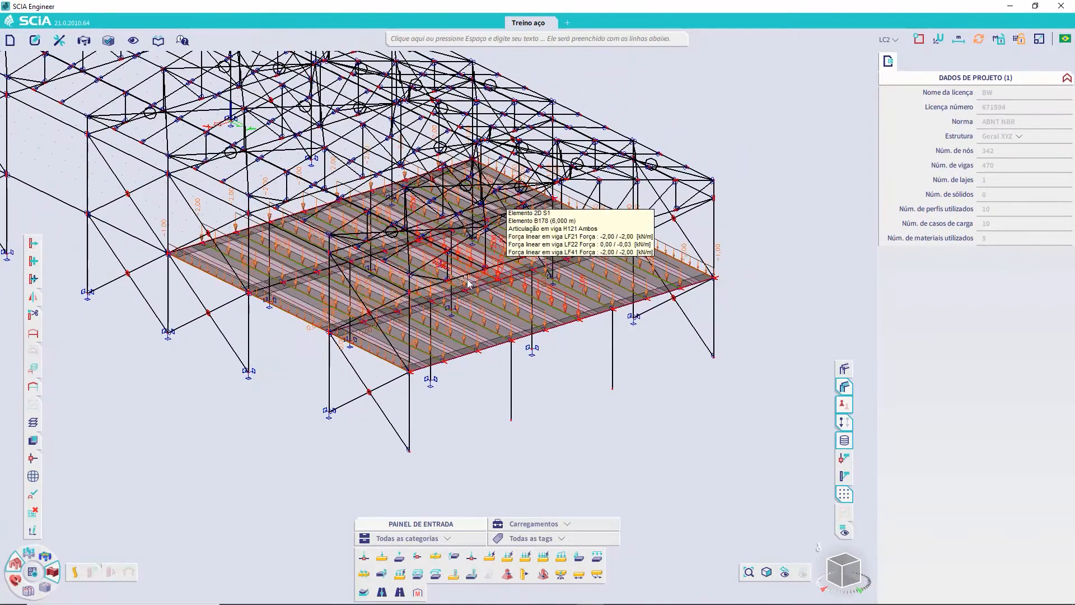
{"action": "scroll", "coordinate": [438, 270], "scroll_direction": "up", "scroll_amount": 9}
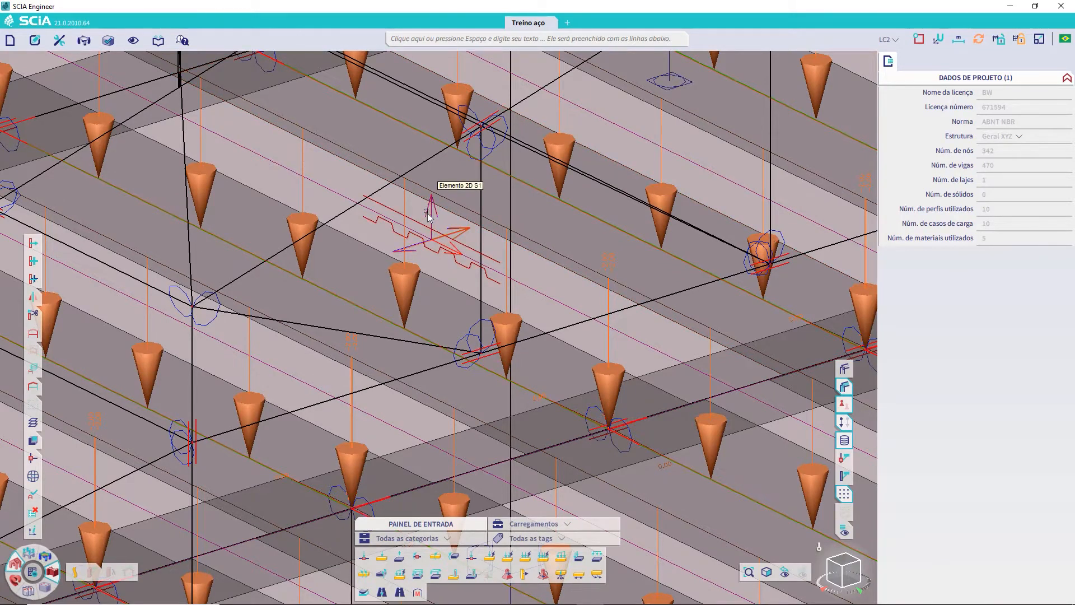
{"action": "left_click", "coordinate": [459, 253]}
{"action": "key", "text": "Escape"}
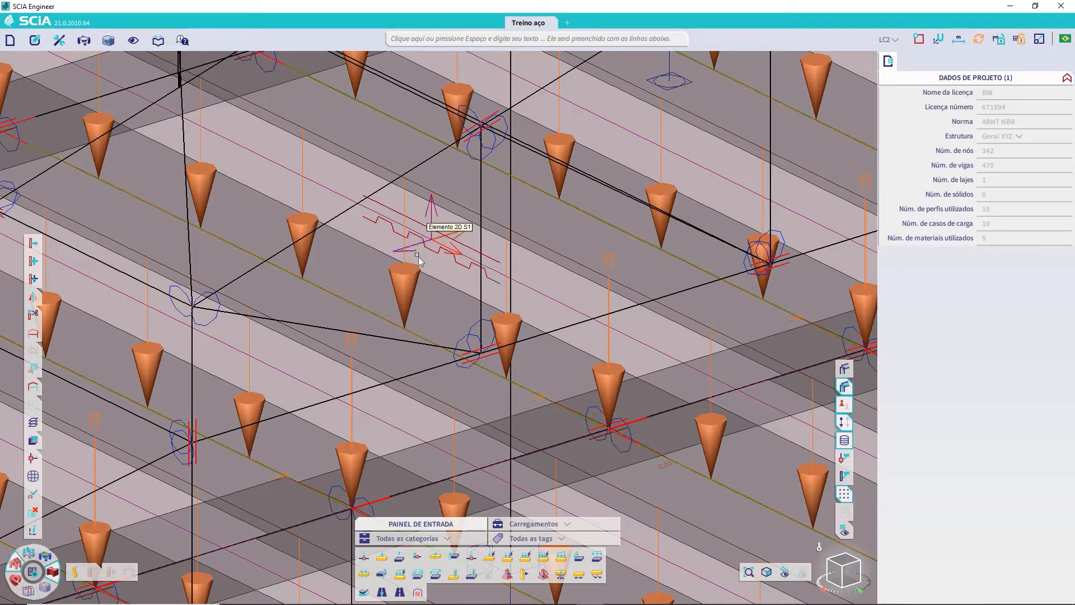
{"action": "scroll", "coordinate": [495, 275], "scroll_direction": "down", "scroll_amount": 3}
{"action": "scroll", "coordinate": [495, 274], "scroll_direction": "down", "scroll_amount": 5}
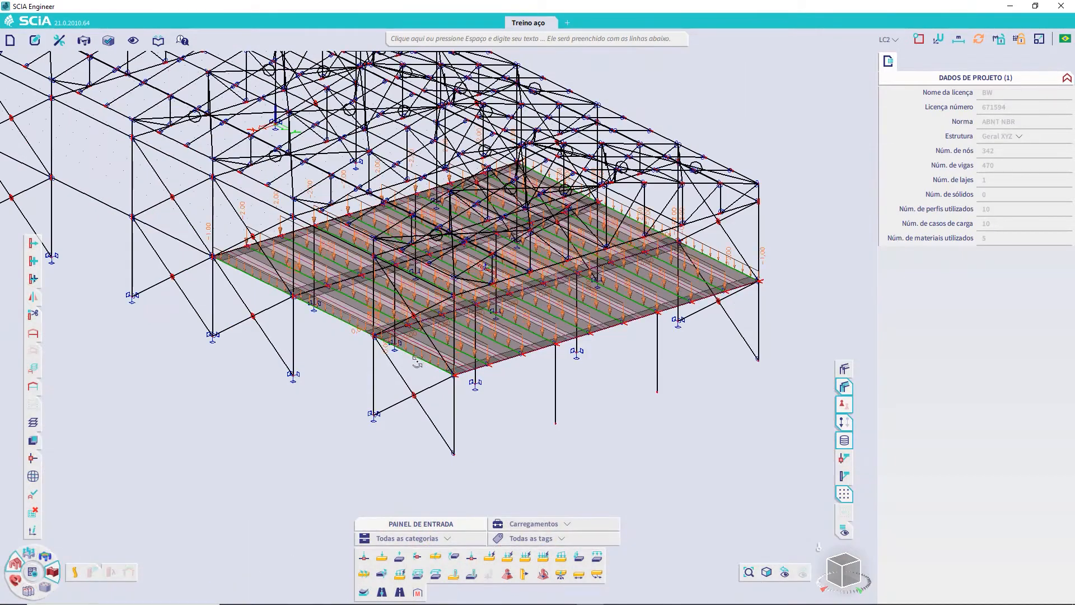
{"action": "right_click_drag", "start_coordinate": [418, 362], "coordinate": [521, 372], "text": "ctrl"}
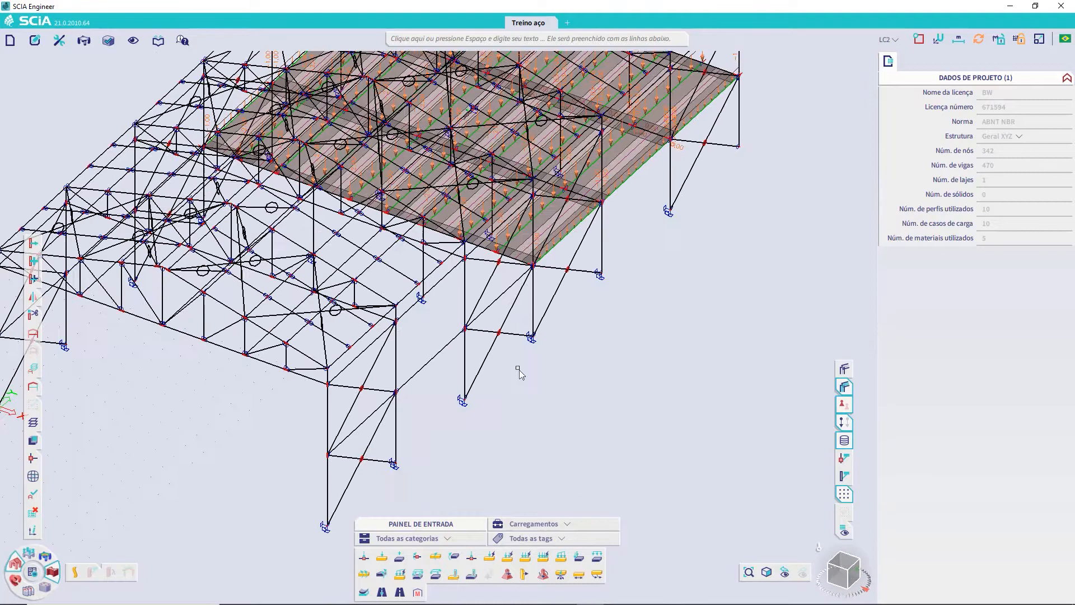
{"action": "right_click", "coordinate": [648, 313]}
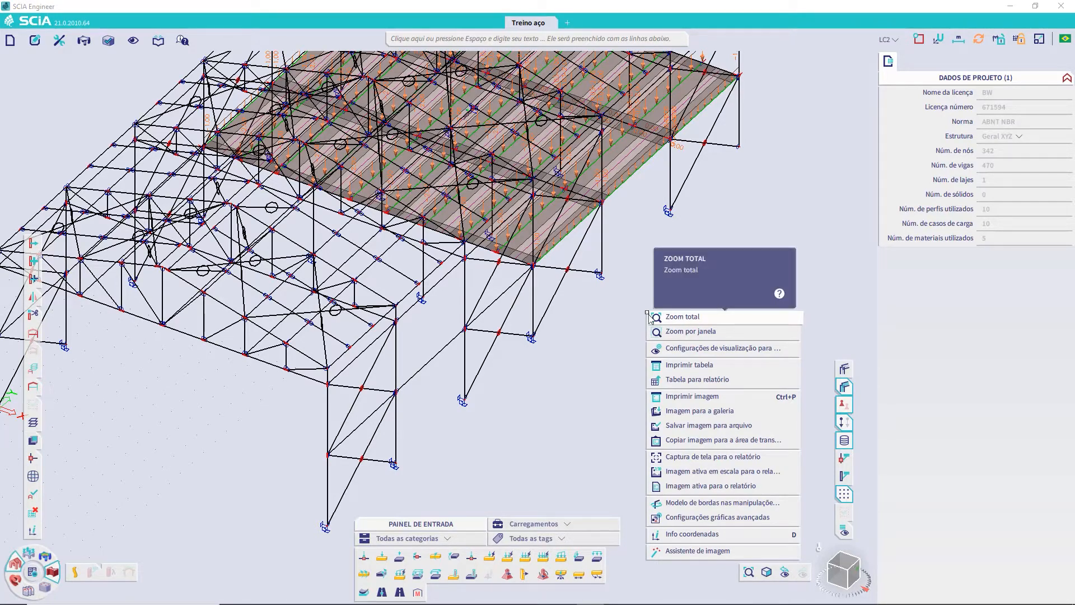
{"action": "left_click", "coordinate": [604, 368]}
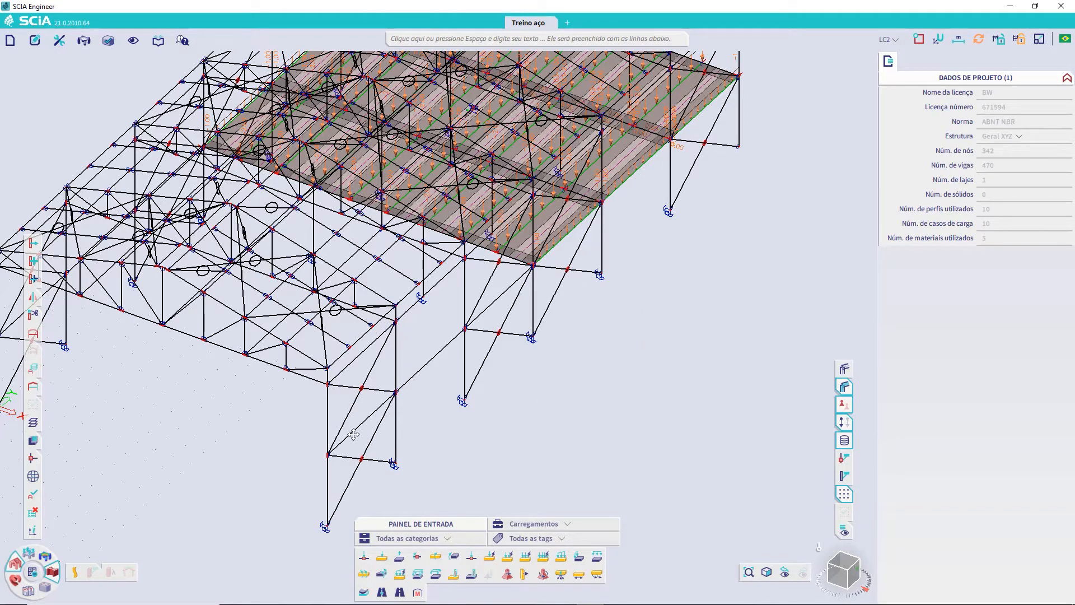
{"action": "middle_click_drag", "start_coordinate": [354, 434], "coordinate": [479, 428]}
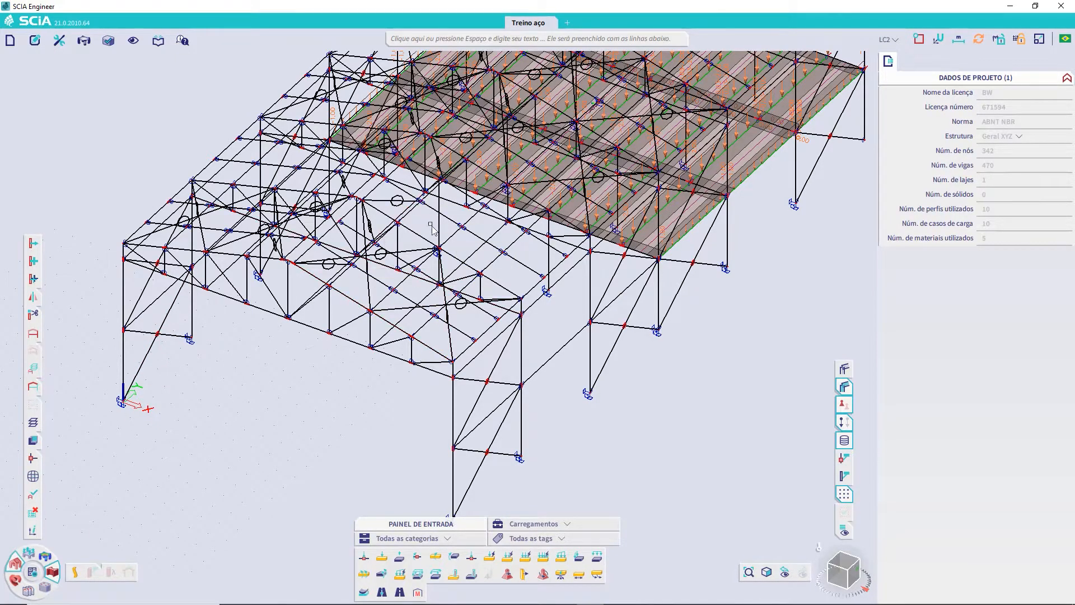
{"action": "scroll", "coordinate": [491, 291], "scroll_direction": "up", "scroll_amount": 2}
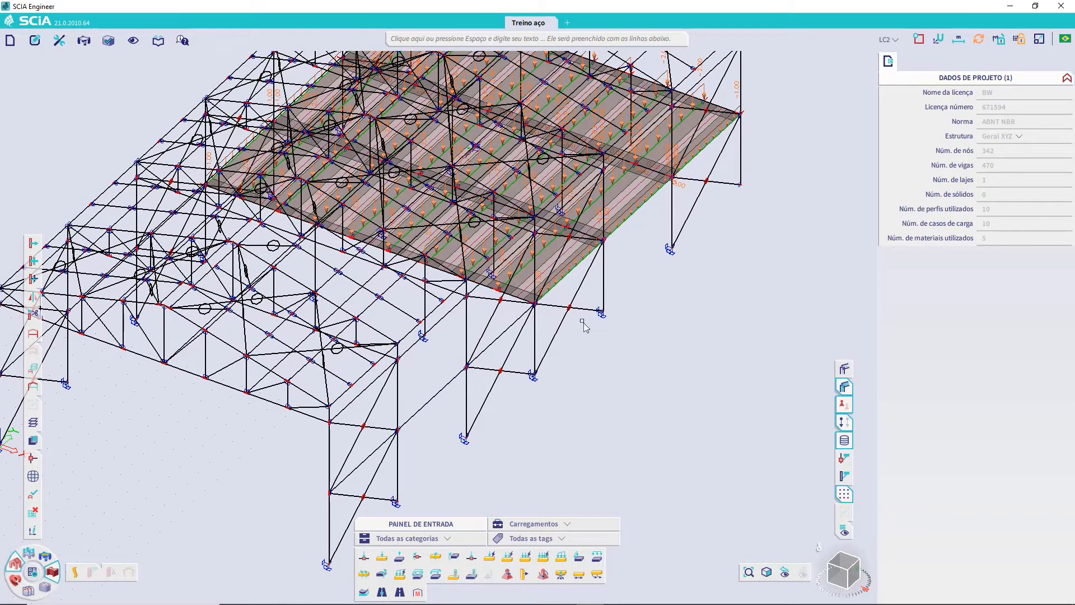
{"action": "scroll", "coordinate": [568, 398], "scroll_direction": "down", "scroll_amount": 3}
{"action": "middle_click_drag", "start_coordinate": [581, 420], "coordinate": [554, 438]}
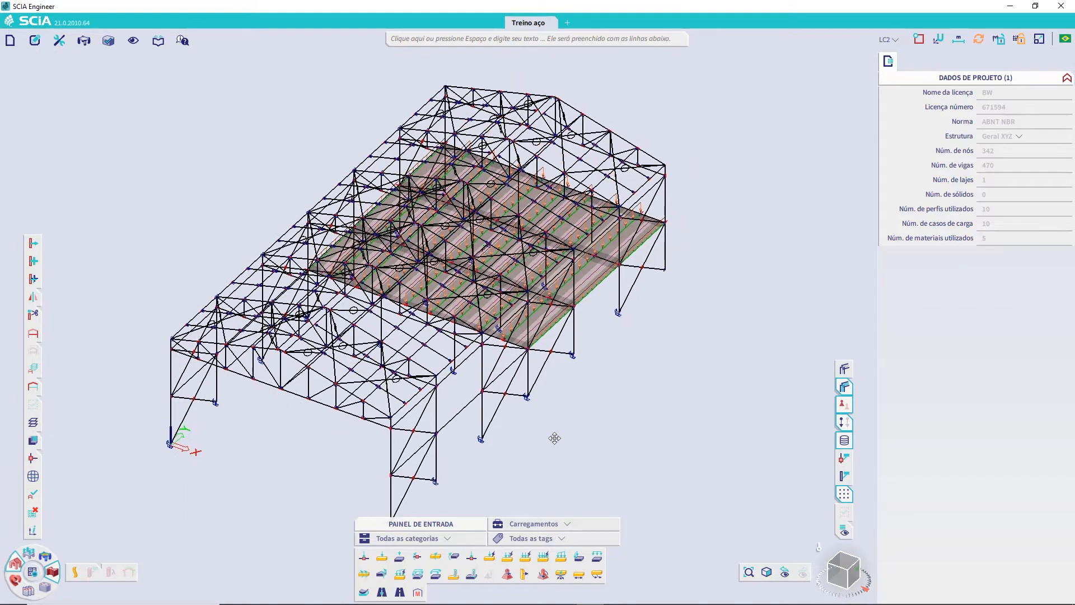
{"action": "scroll", "coordinate": [557, 431], "scroll_direction": "up", "scroll_amount": 2}
{"action": "scroll", "coordinate": [571, 343], "scroll_direction": "down", "scroll_amount": 2}
{"action": "middle_click_drag", "start_coordinate": [595, 333], "coordinate": [598, 363]}
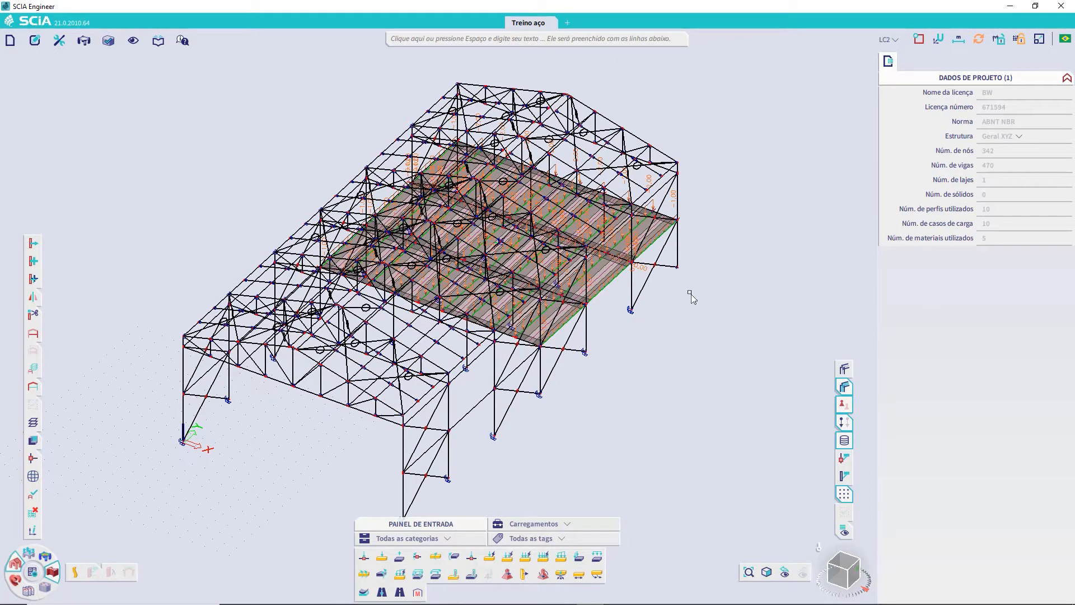
Make LC3 - Paredes the active load case and start a new line force on beam
{"action": "left_click", "coordinate": [889, 40]}
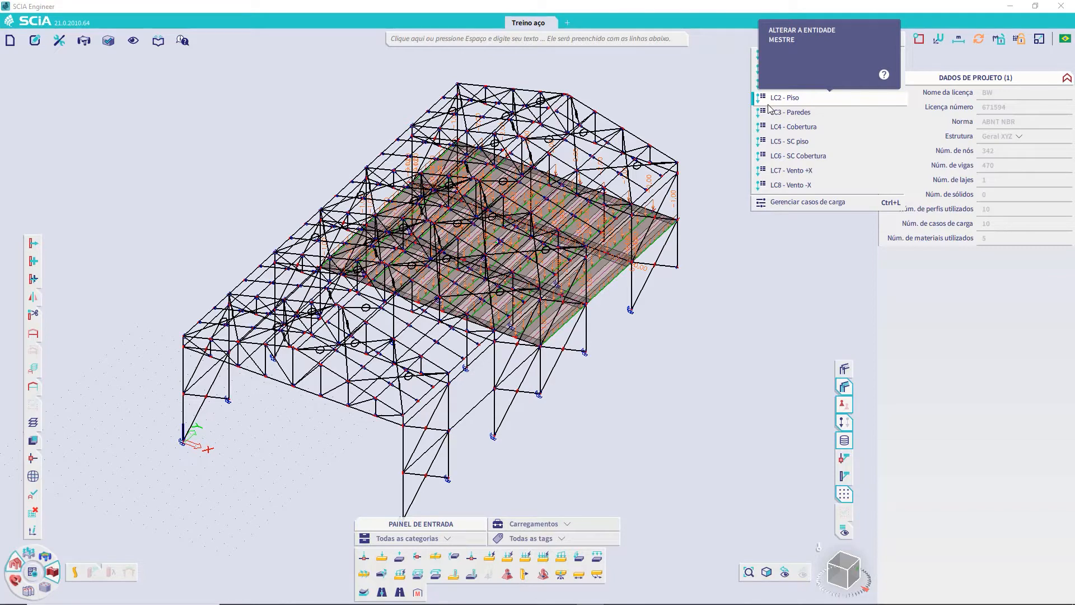
{"action": "left_click", "coordinate": [801, 114]}
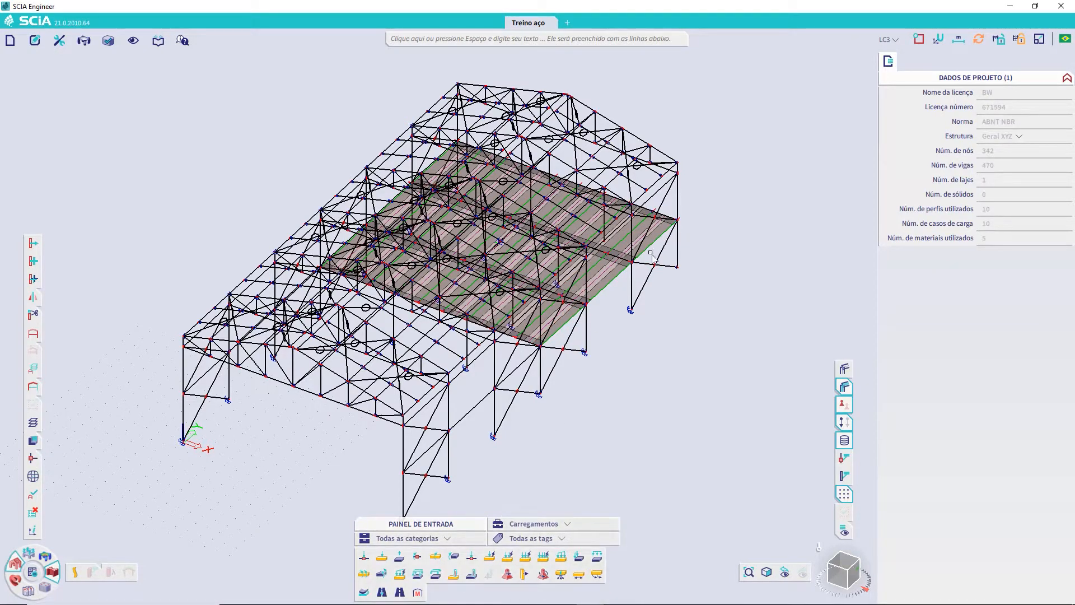
{"action": "left_click", "coordinate": [562, 557]}
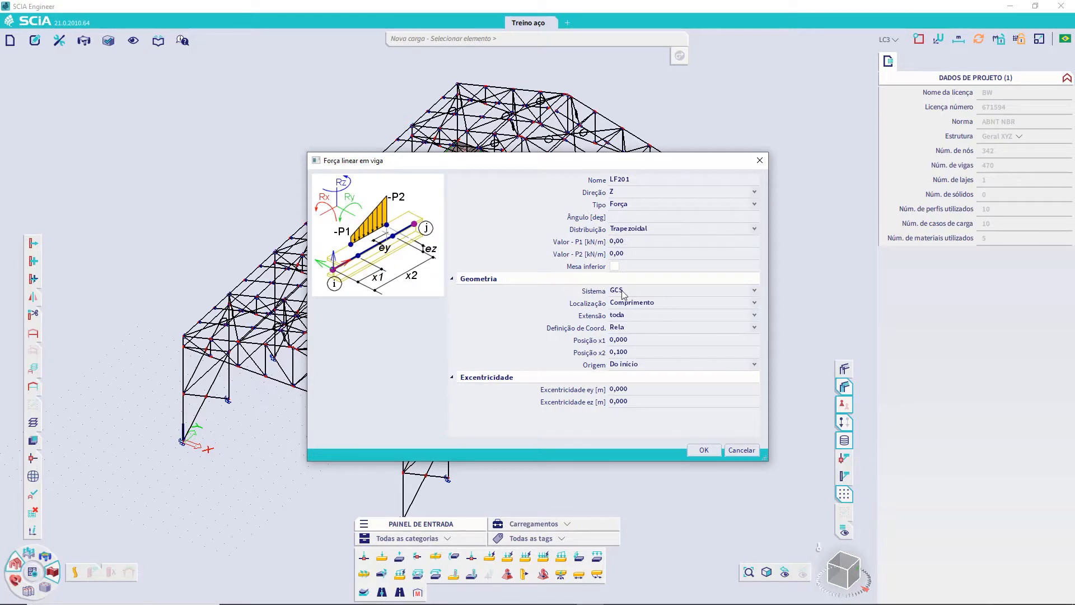
{"action": "left_click_drag", "start_coordinate": [637, 166], "coordinate": [628, 266]}
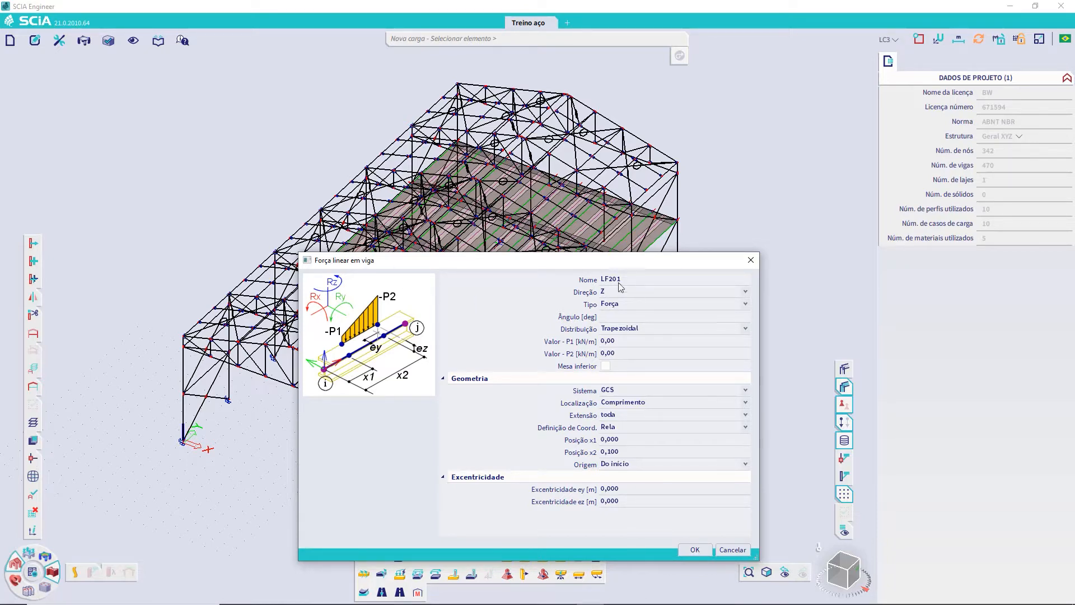
Set the line force's distribution to Uniforme and its value P to -8 kN/m
{"action": "left_click", "coordinate": [636, 328]}
{"action": "left_click", "coordinate": [617, 340]}
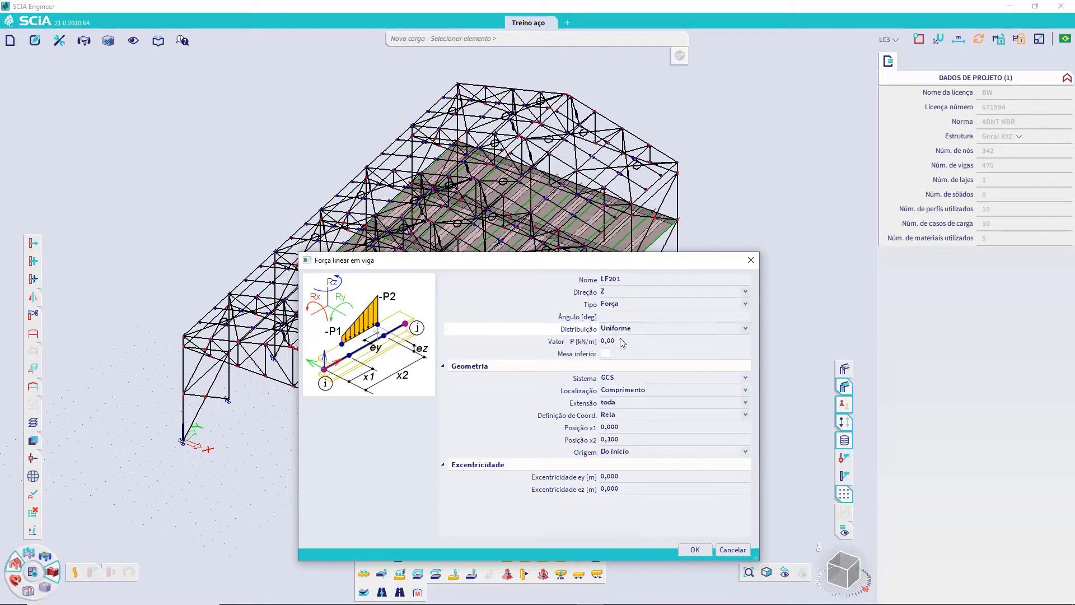
{"action": "left_click", "coordinate": [622, 341]}
{"action": "type", "text": "-8"}
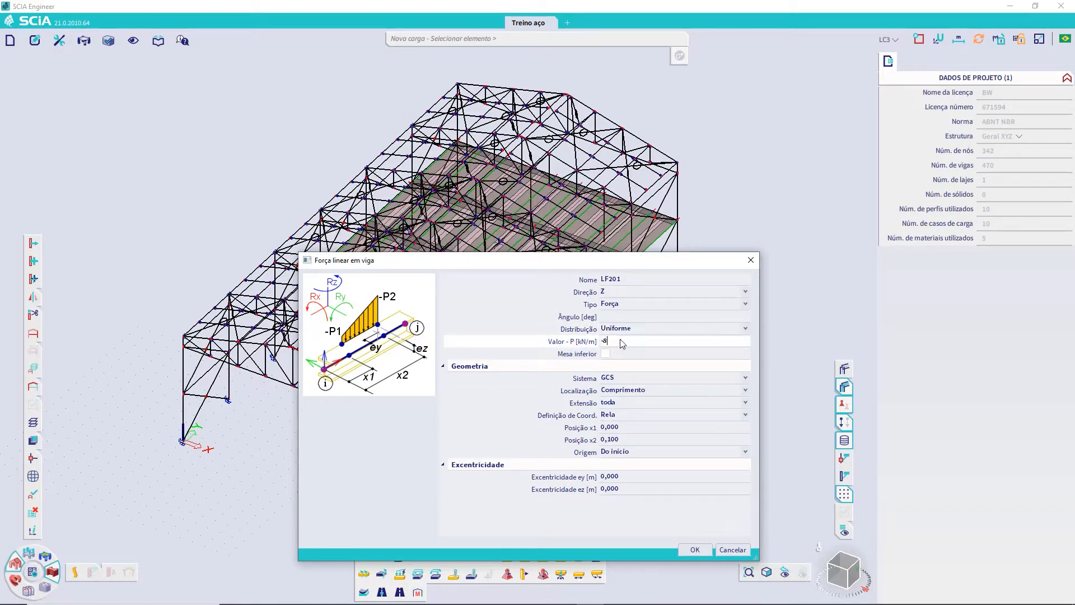
{"action": "key", "text": "Return"}
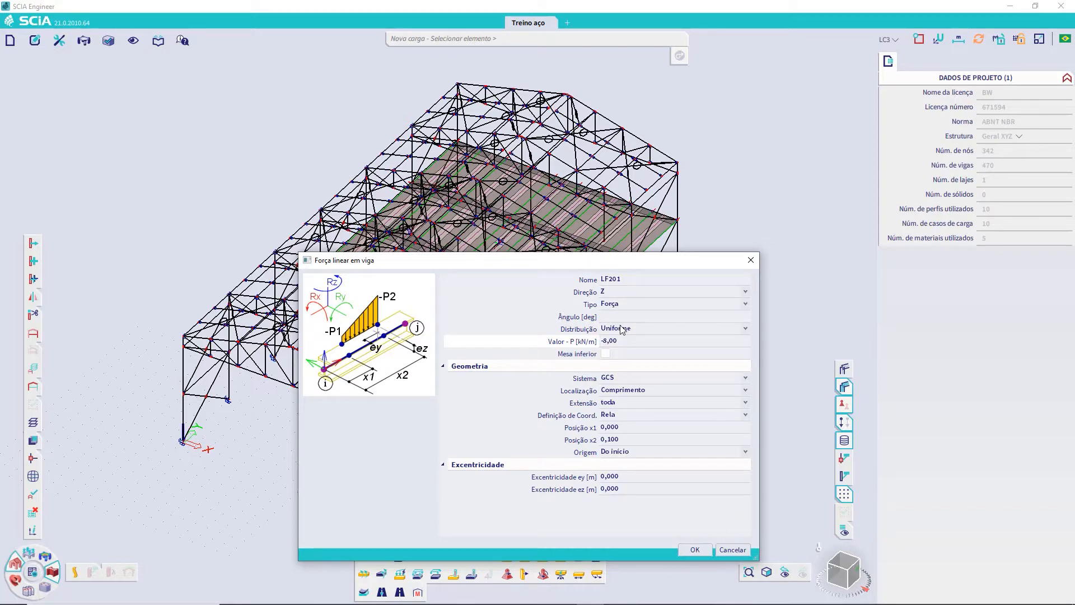
{"action": "left_click", "coordinate": [622, 329]}
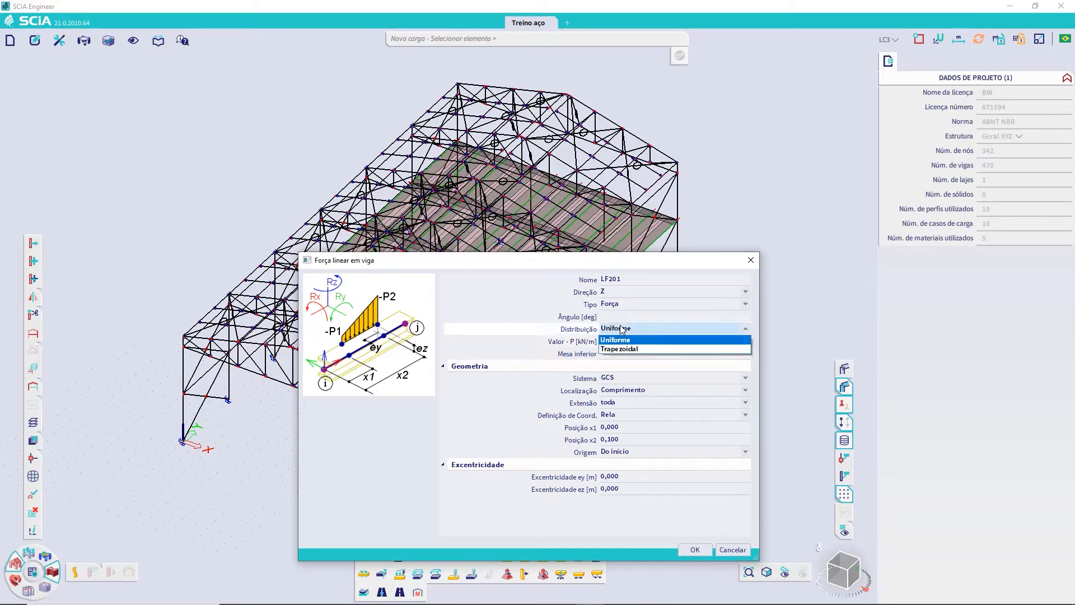
{"action": "left_click", "coordinate": [622, 329]}
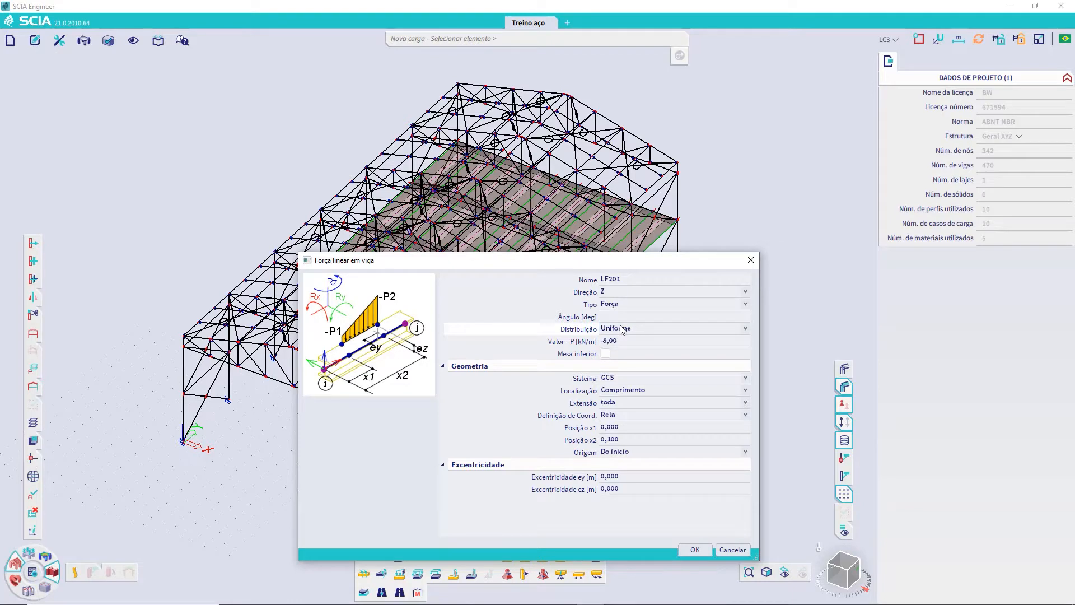
{"action": "left_click", "coordinate": [622, 330]}
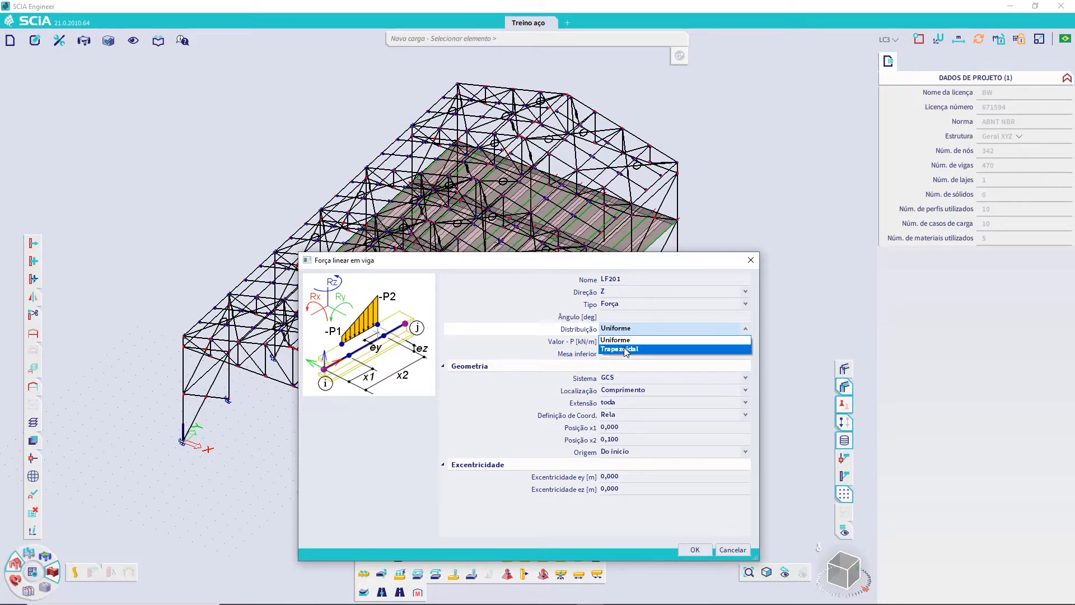
{"action": "left_click", "coordinate": [625, 338]}
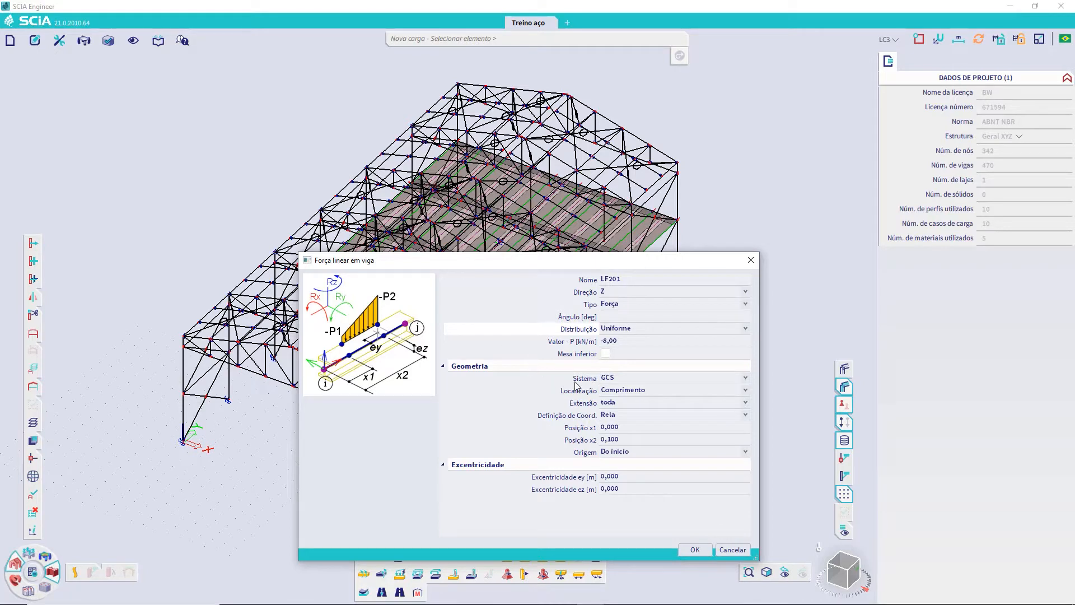
Keep the line force's coordinate definition as Rela and set its end position x2 to 1
{"action": "left_click_drag", "start_coordinate": [637, 263], "coordinate": [627, 371]}
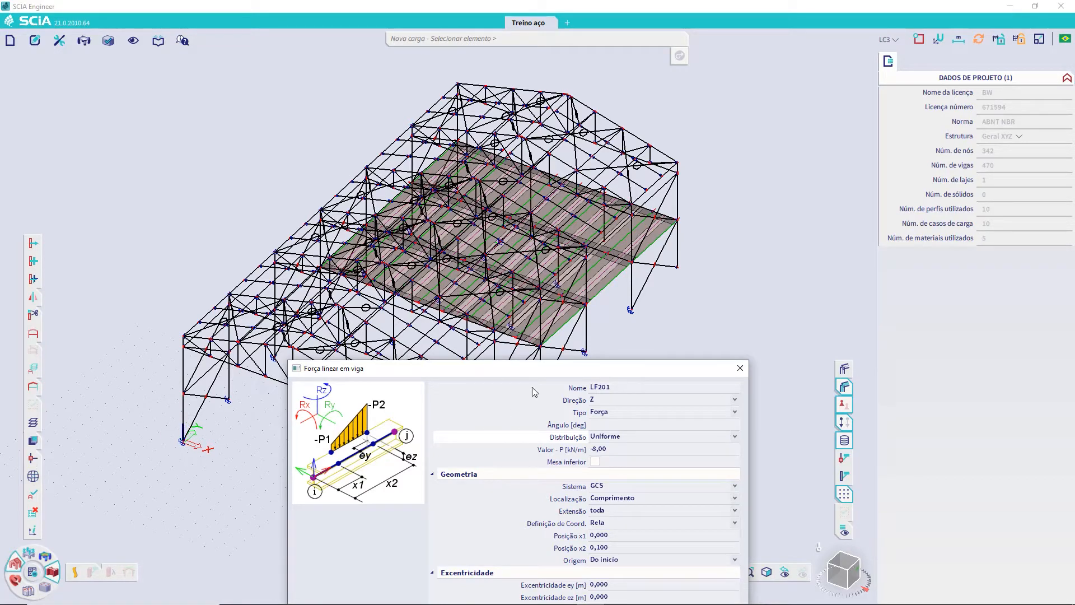
{"action": "left_click_drag", "start_coordinate": [547, 371], "coordinate": [595, 219]}
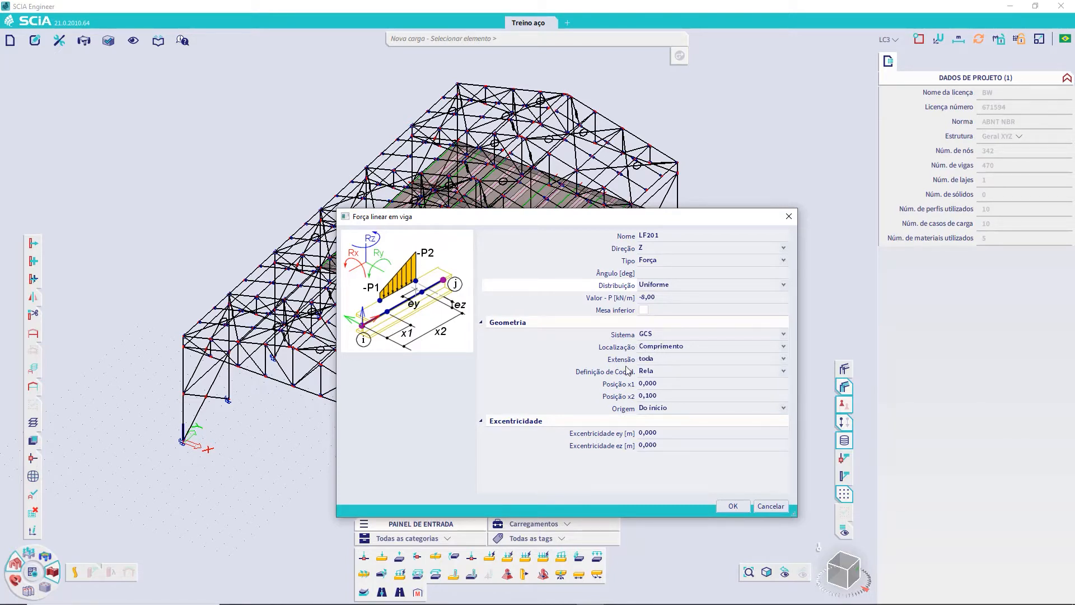
{"action": "left_click", "coordinate": [663, 373]}
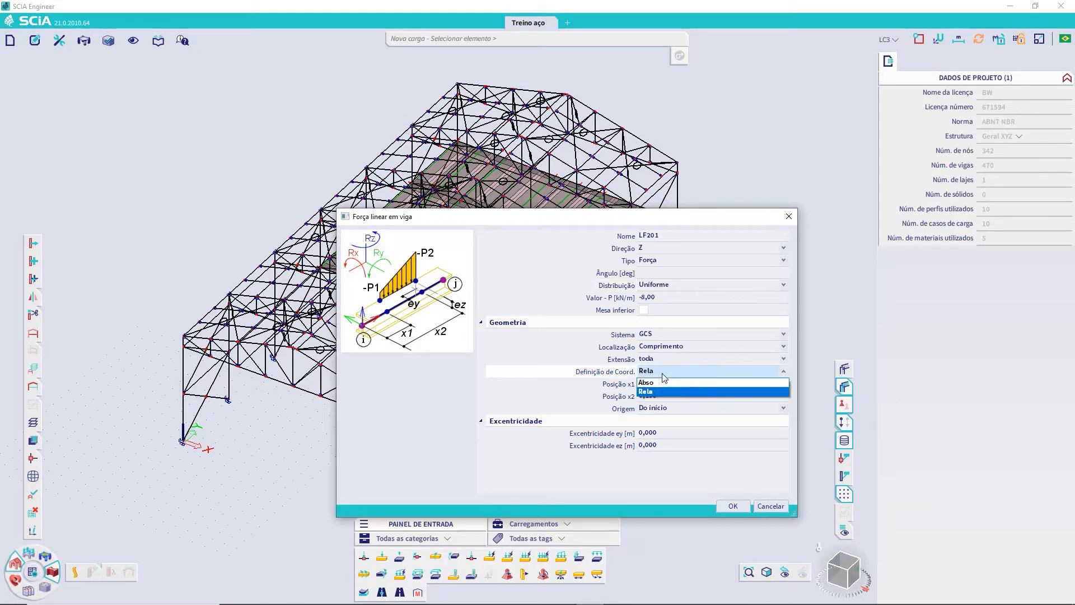
{"action": "left_click", "coordinate": [664, 374]}
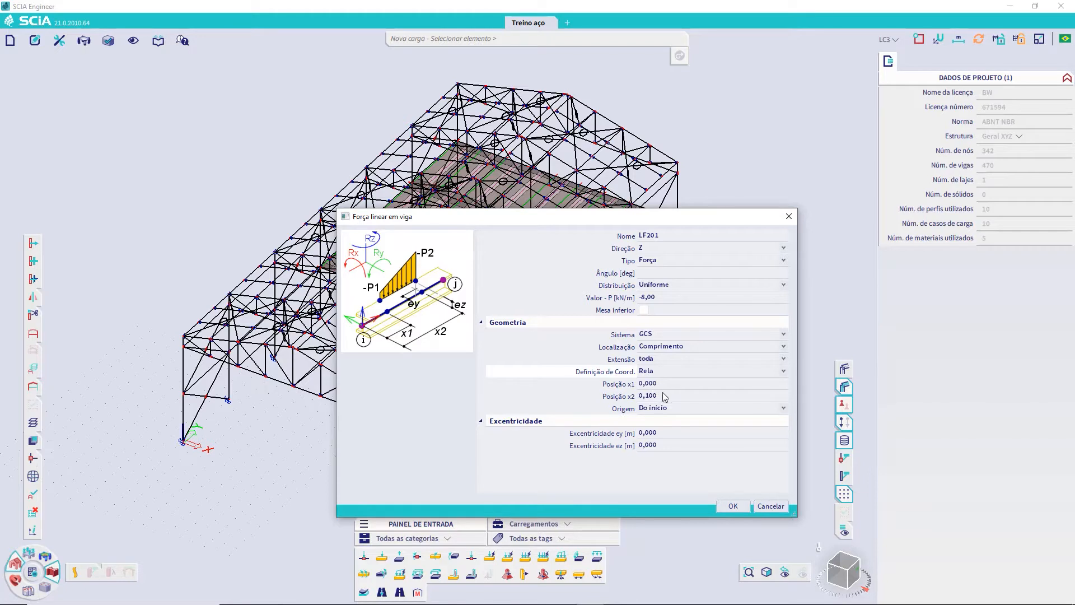
{"action": "left_click", "coordinate": [659, 397]}
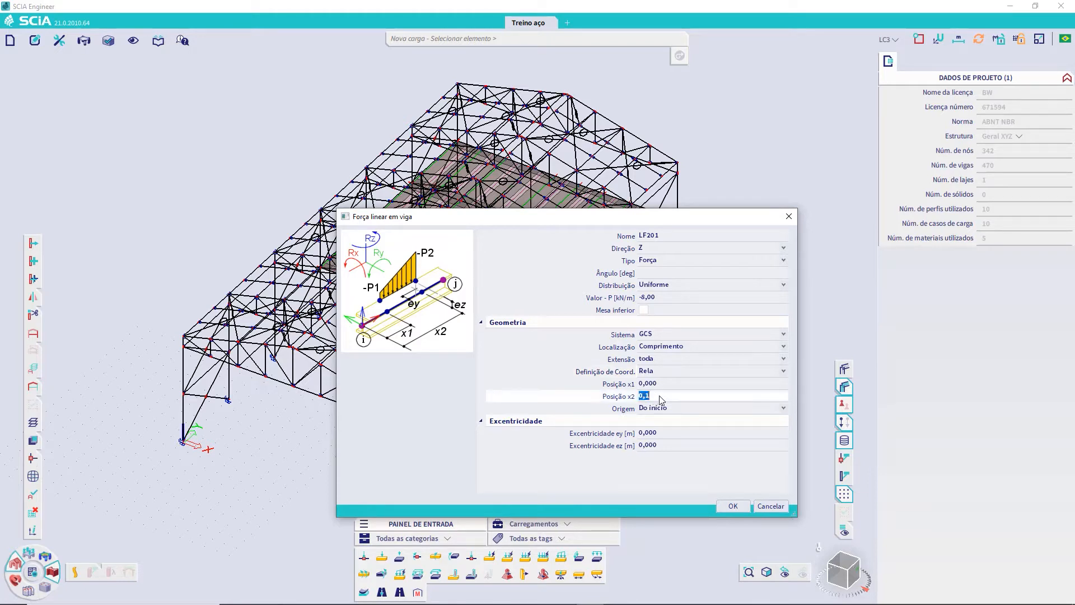
{"action": "type", "text": "1"}
{"action": "key", "text": "Return"}
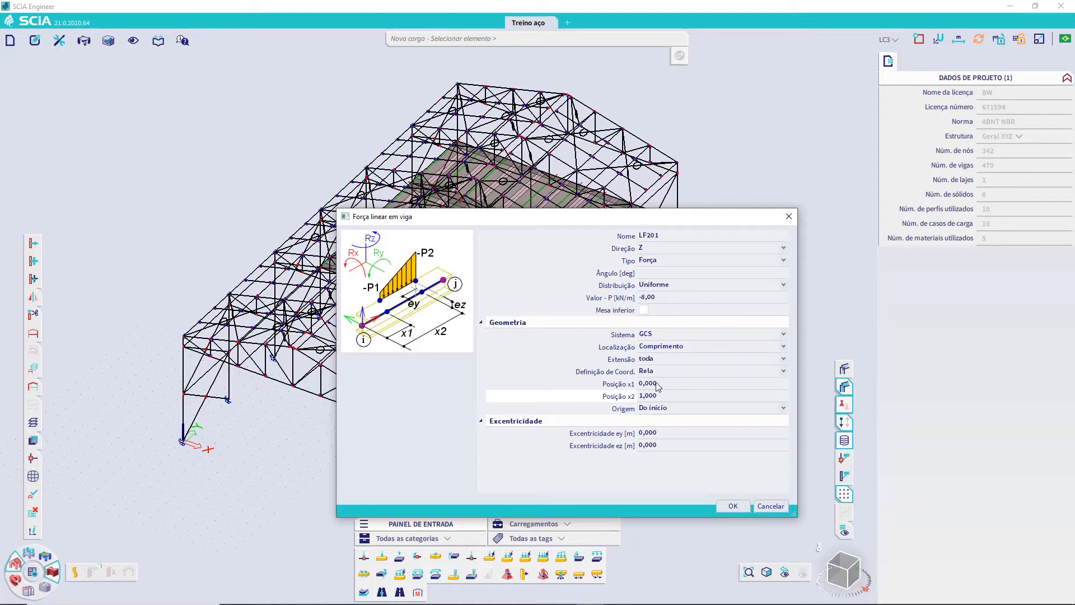
Try a start position x1 of 0,5 measured from Do início and an Abso coordinate definition for the line force
{"action": "left_click", "coordinate": [658, 384]}
{"action": "type", "text": "0,5"}
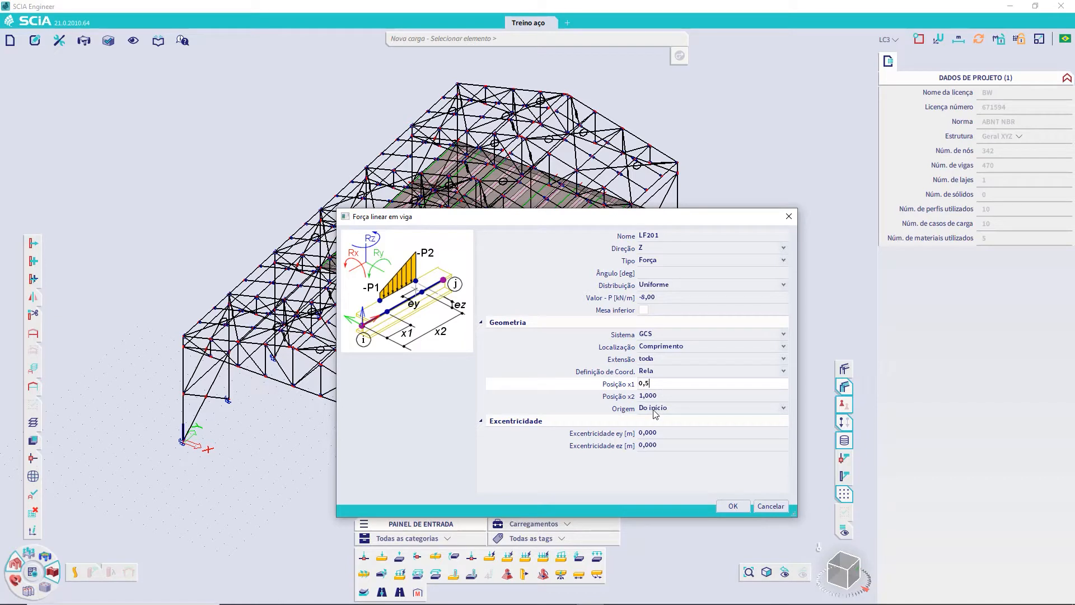
{"action": "left_click", "coordinate": [654, 409]}
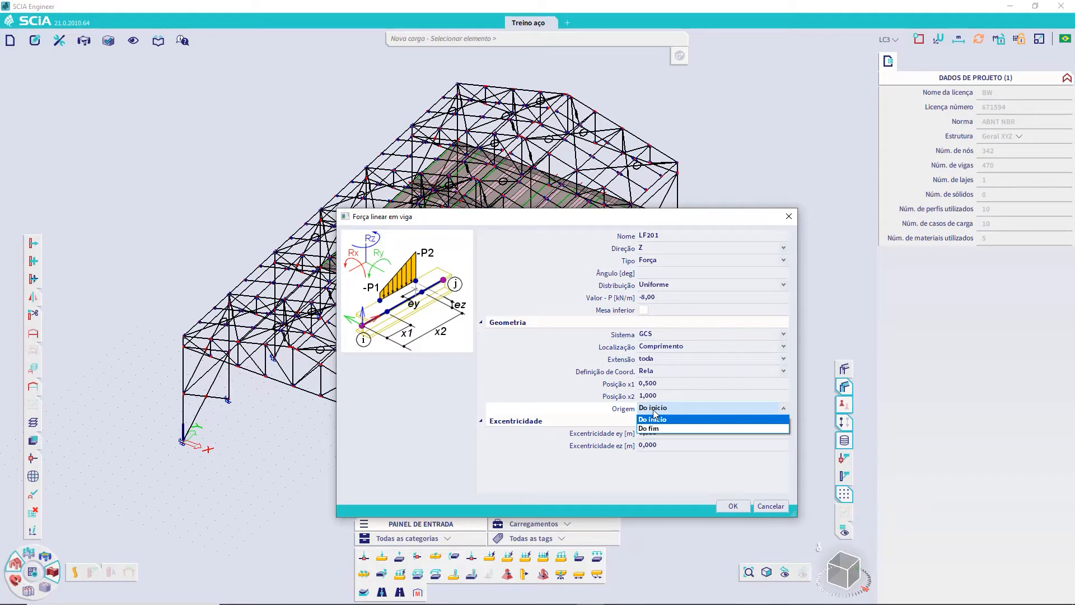
{"action": "left_click", "coordinate": [653, 410]}
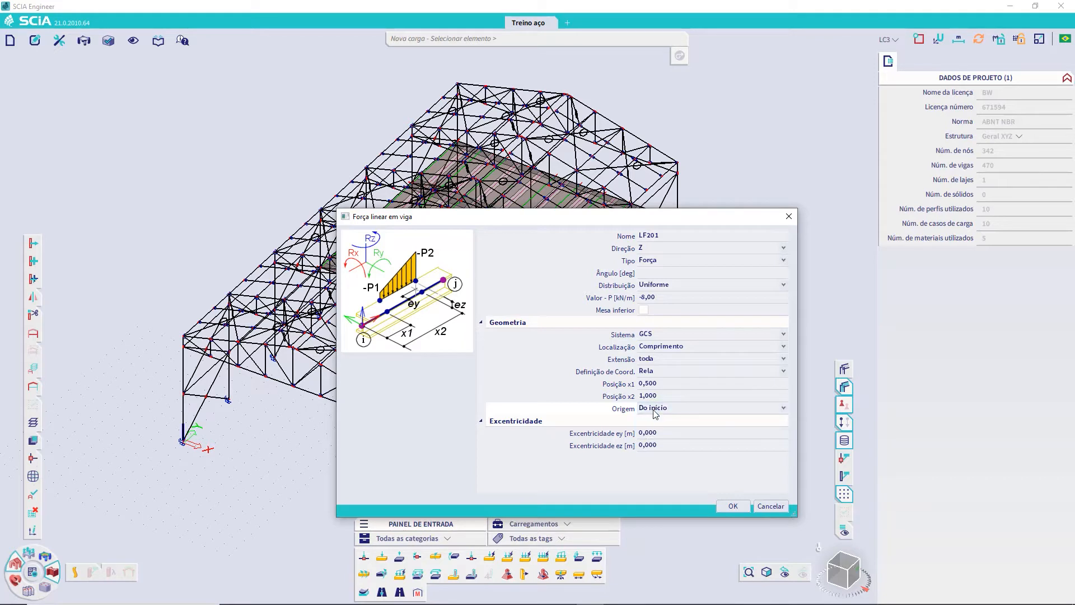
{"action": "left_click", "coordinate": [654, 374]}
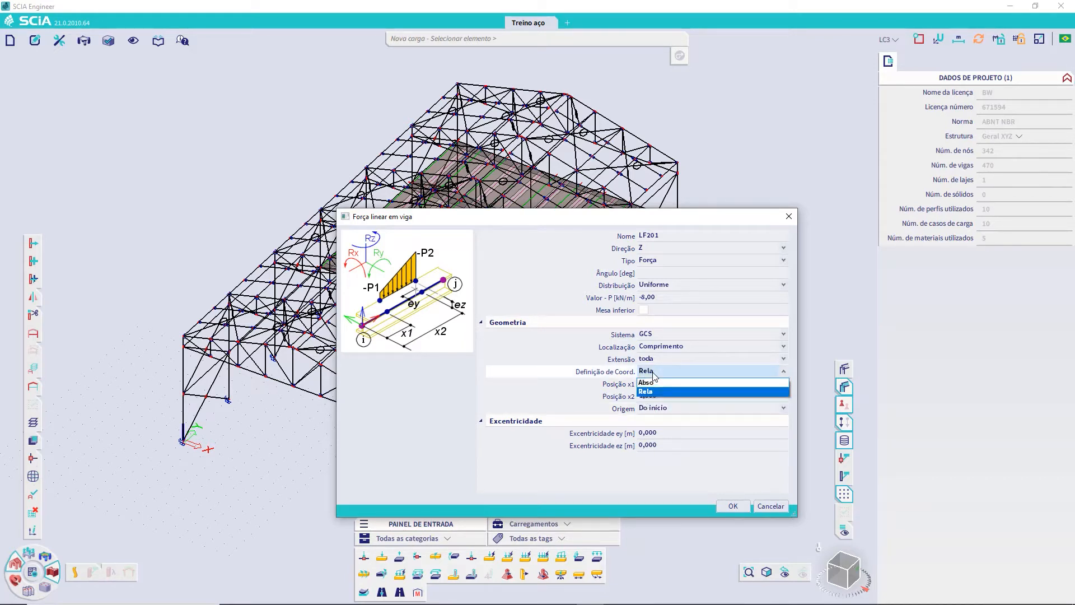
{"action": "left_click", "coordinate": [655, 382]}
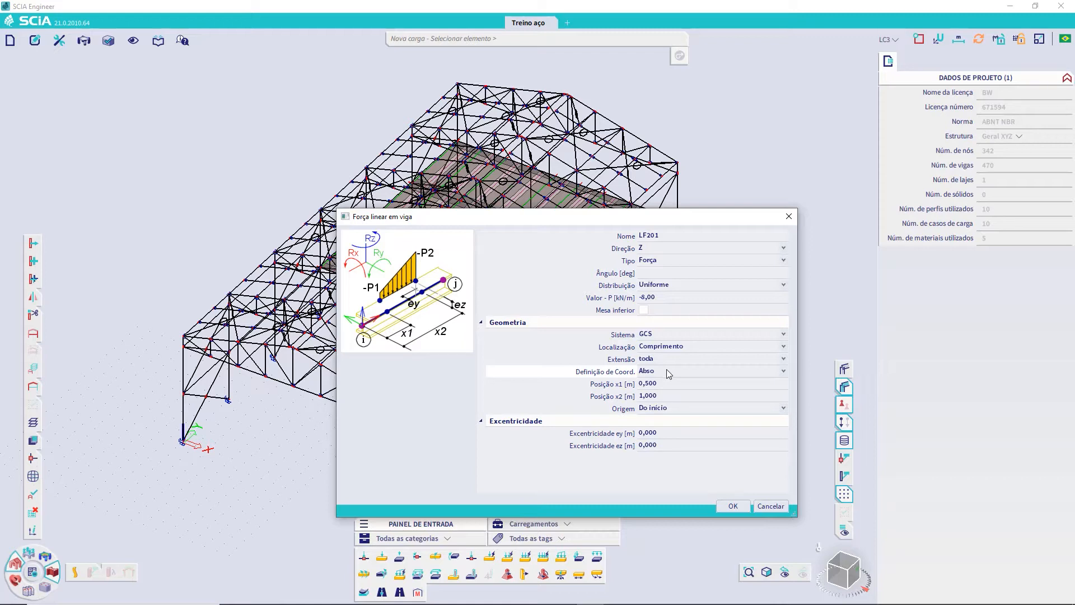
Return the coordinate definition to Rela, set position x1 to 0 and accept the line force settings
{"action": "left_click", "coordinate": [668, 373]}
{"action": "left_click", "coordinate": [664, 390]}
{"action": "left_click", "coordinate": [664, 385]}
{"action": "type", "text": "0"}
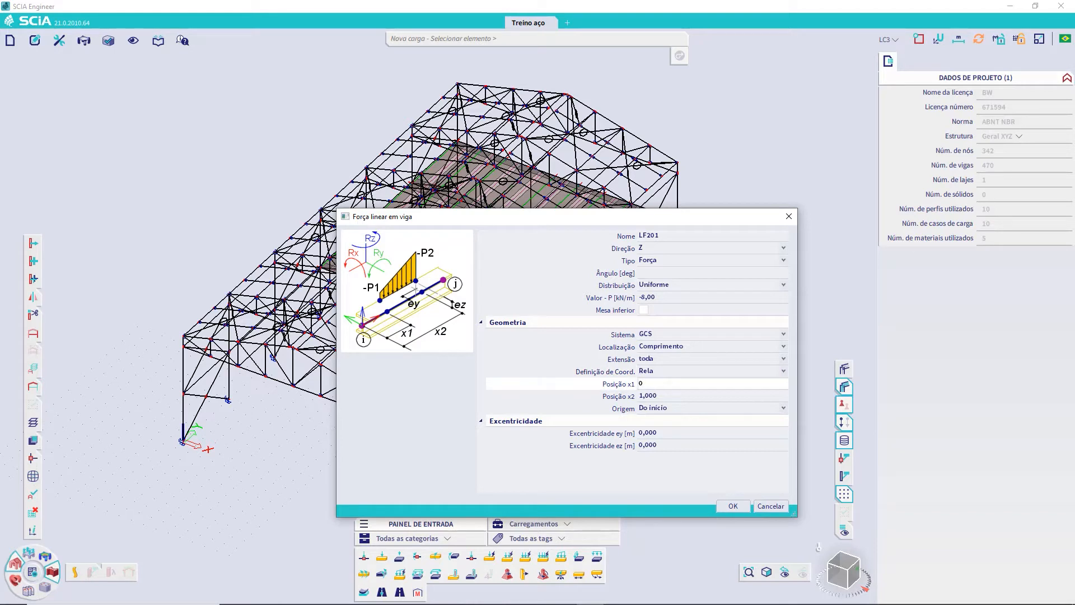
{"action": "left_click", "coordinate": [666, 396]}
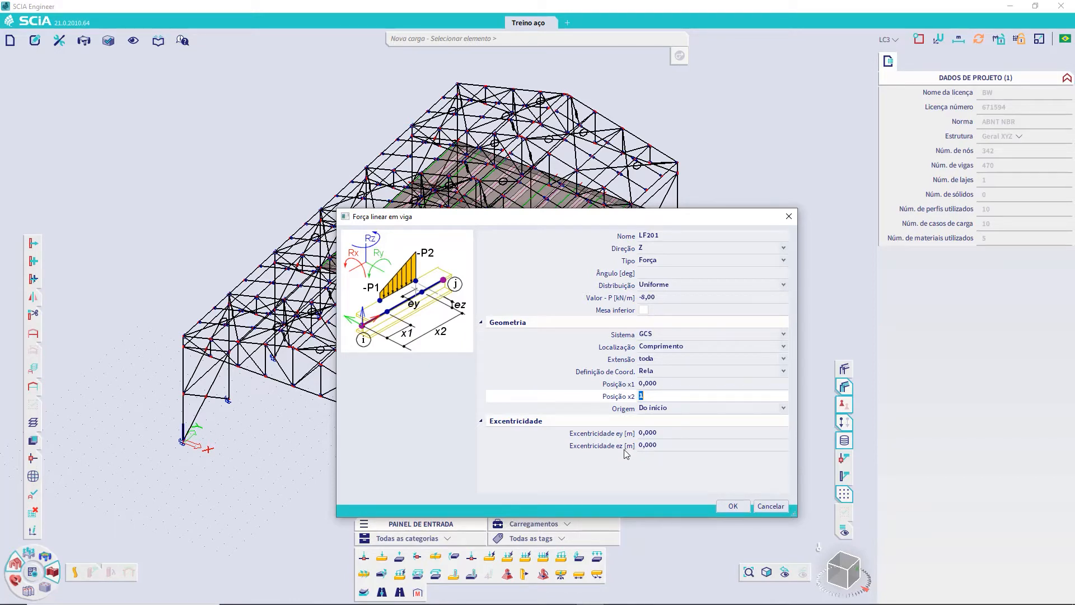
{"action": "left_click", "coordinate": [733, 506]}
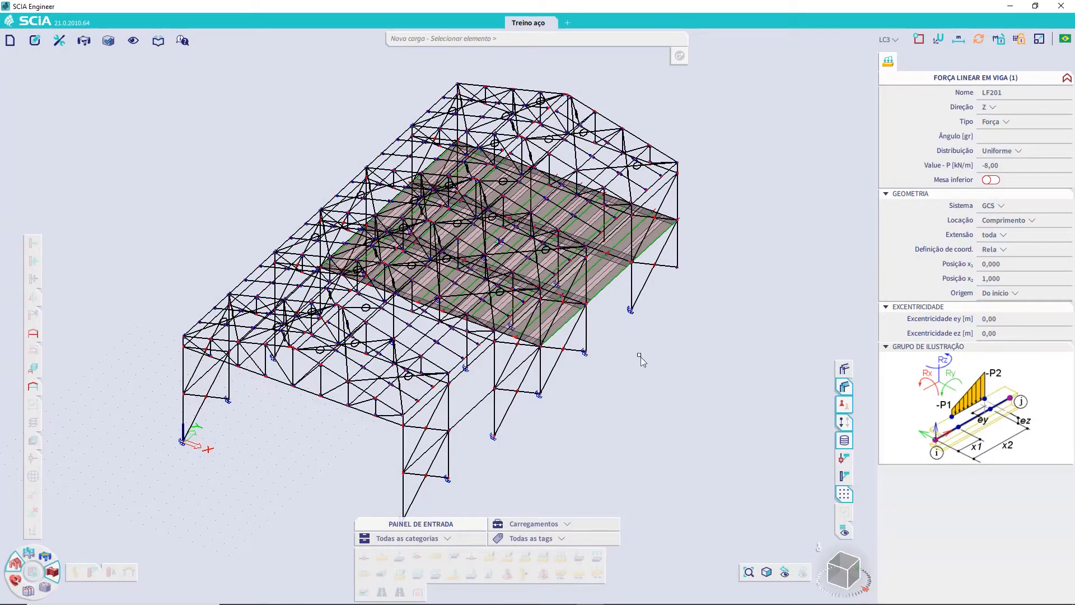
Assign the line force to the three beams along the slab's outer edge on the building's +X side
{"action": "scroll", "coordinate": [602, 340], "scroll_direction": "up", "scroll_amount": 2}
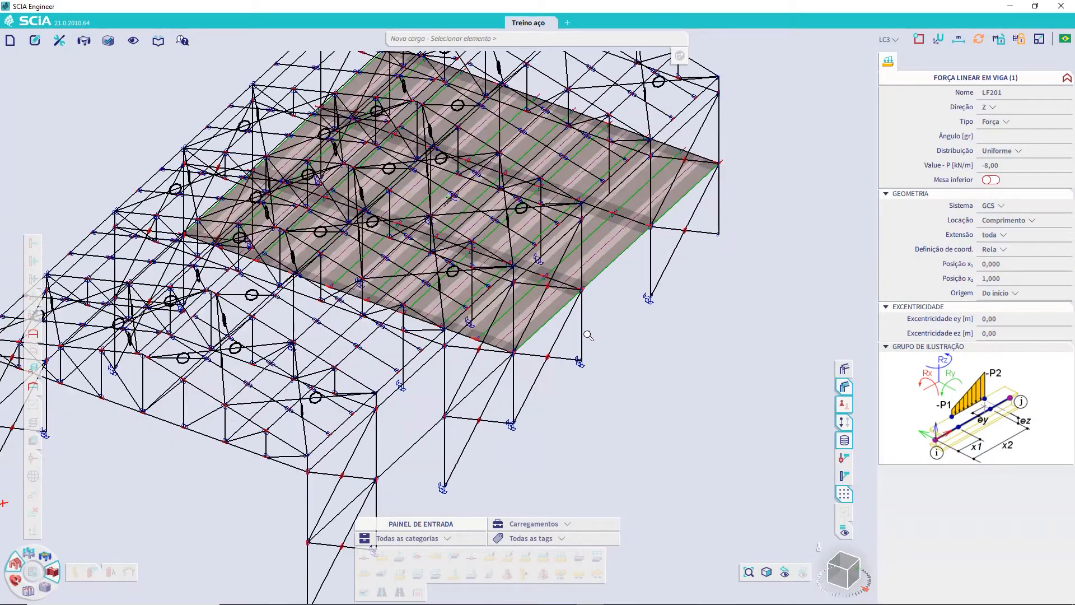
{"action": "left_click", "coordinate": [547, 320]}
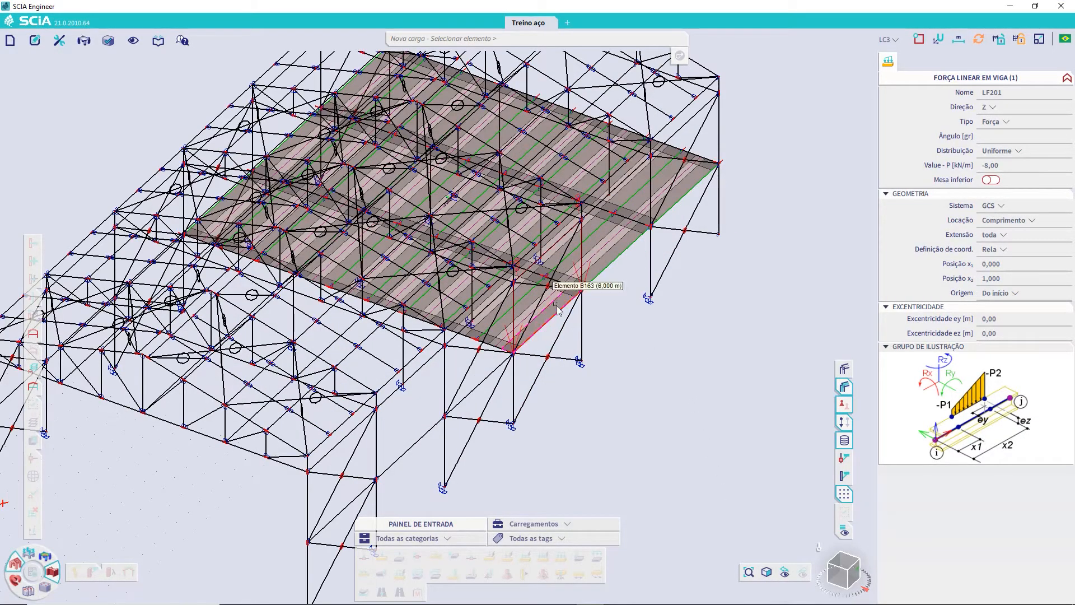
{"action": "left_click", "coordinate": [611, 269]}
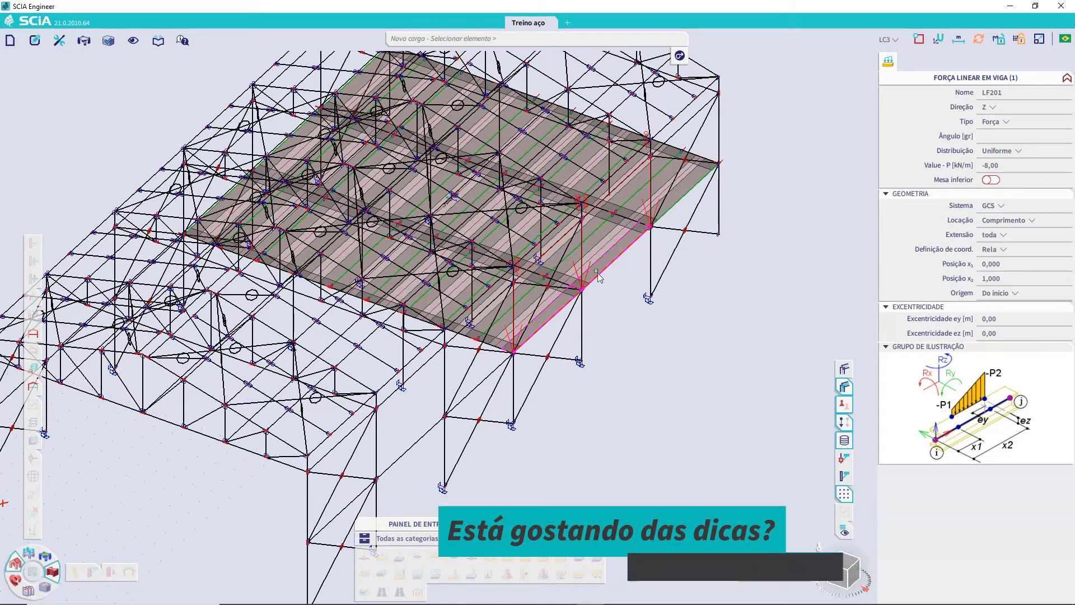
{"action": "left_click", "coordinate": [684, 194]}
Assign the line force to the beams along the slab edge at the building's end façade
{"action": "right_click_drag", "start_coordinate": [812, 305], "coordinate": [732, 309], "text": "ctrl"}
{"action": "middle_click_drag", "start_coordinate": [731, 306], "coordinate": [412, 307]}
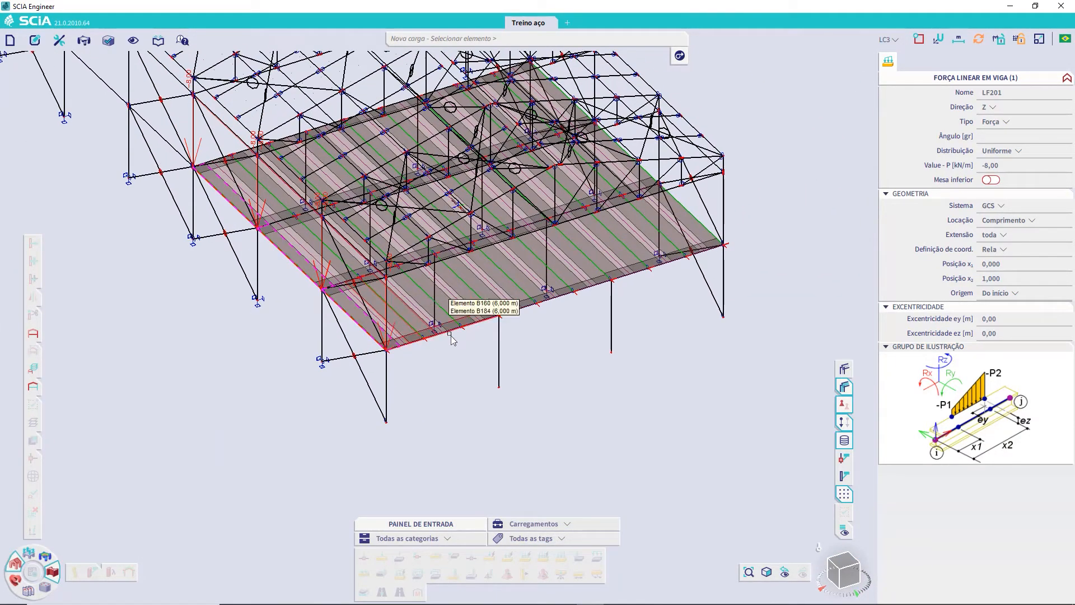
{"action": "left_click", "coordinate": [490, 318]}
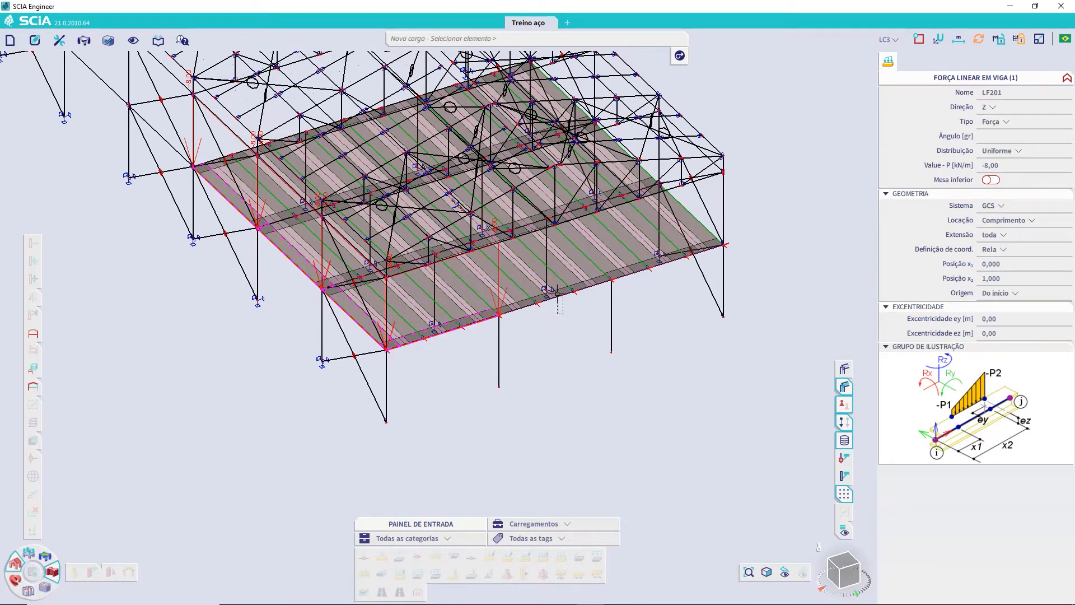
{"action": "left_click", "coordinate": [566, 292]}
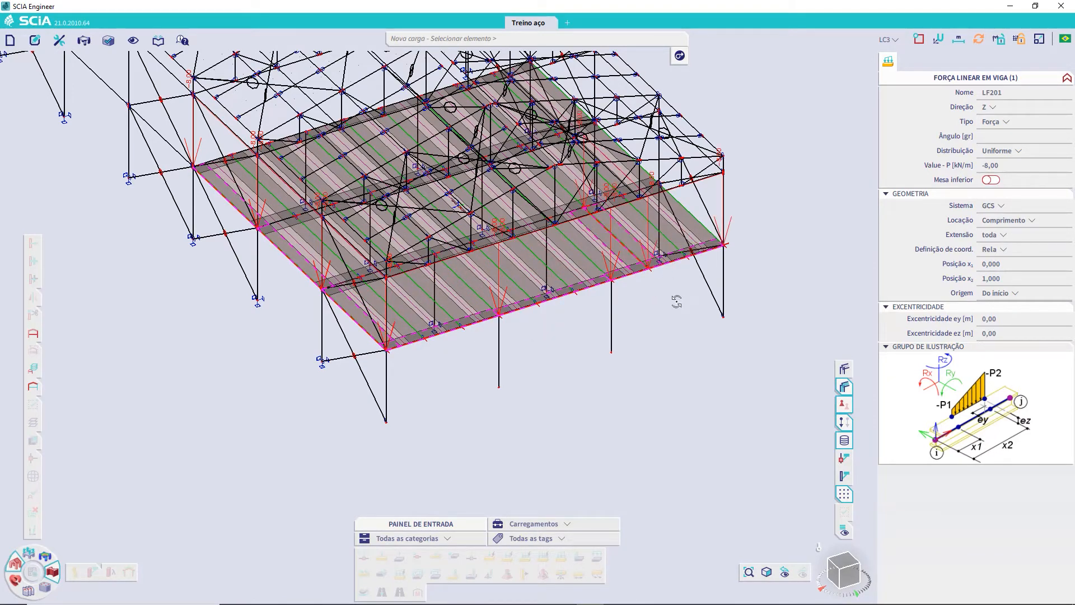
Assign the line force to the three beams along the slab's longitudinal edge on the opposite side of the building
{"action": "middle_click_drag", "start_coordinate": [675, 297], "coordinate": [440, 305]}
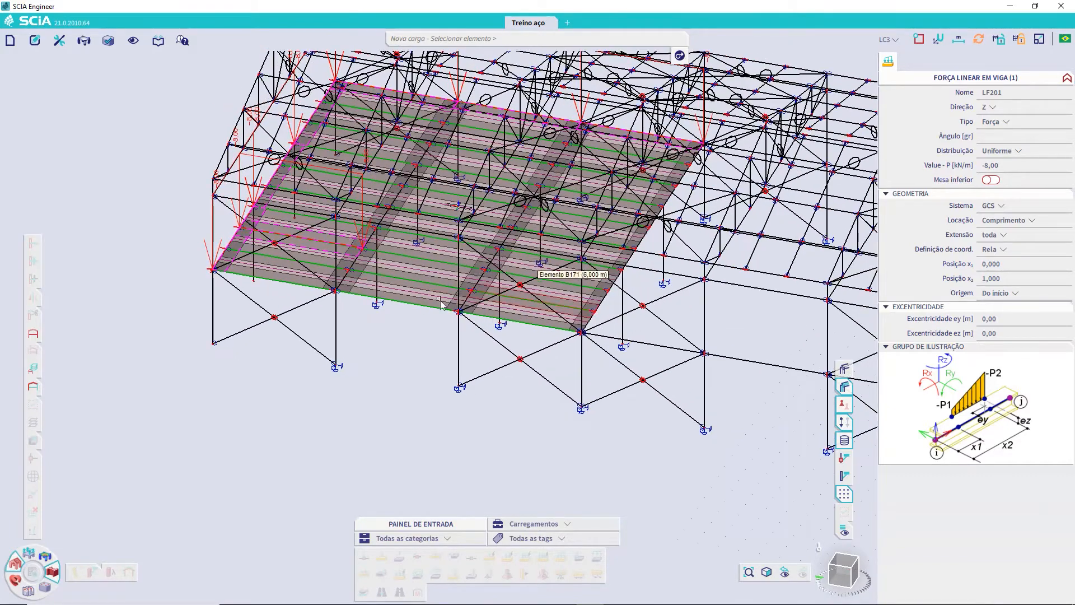
{"action": "left_click", "coordinate": [287, 282]}
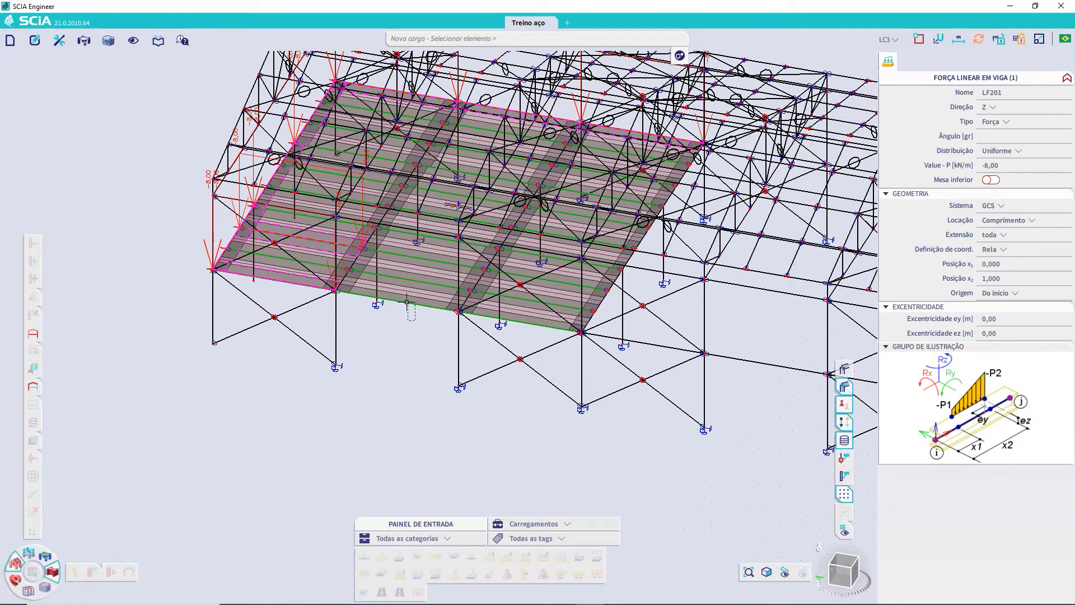
{"action": "left_click", "coordinate": [406, 302]}
{"action": "left_click", "coordinate": [521, 322]}
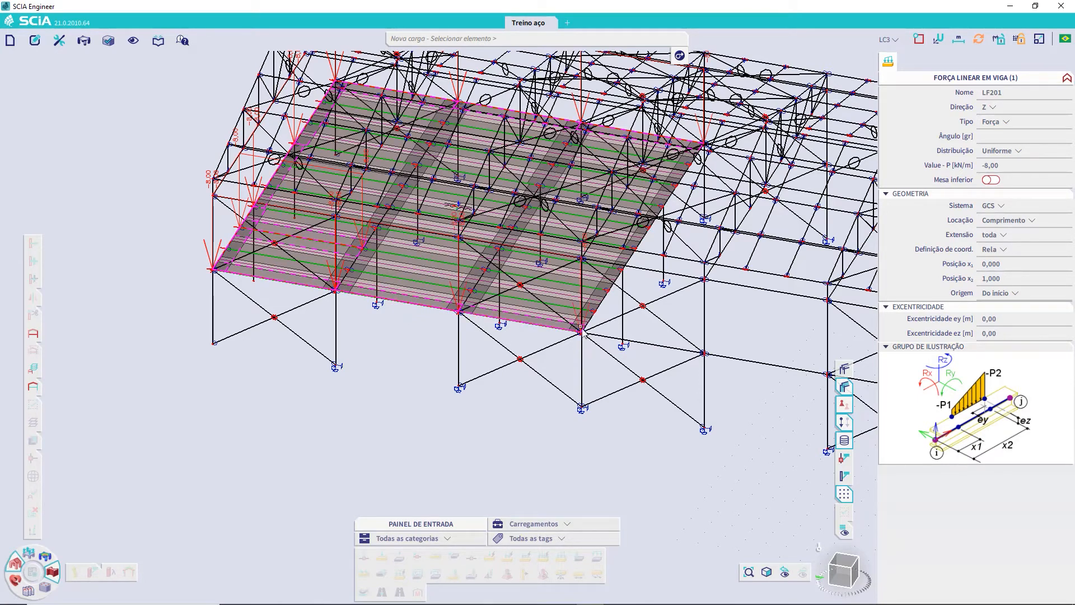
Assign the line force to the three beams along the slab's inner edge, including B151 and B153, and finish the load input
{"action": "right_click_drag", "start_coordinate": [614, 334], "coordinate": [607, 340], "text": "ctrl"}
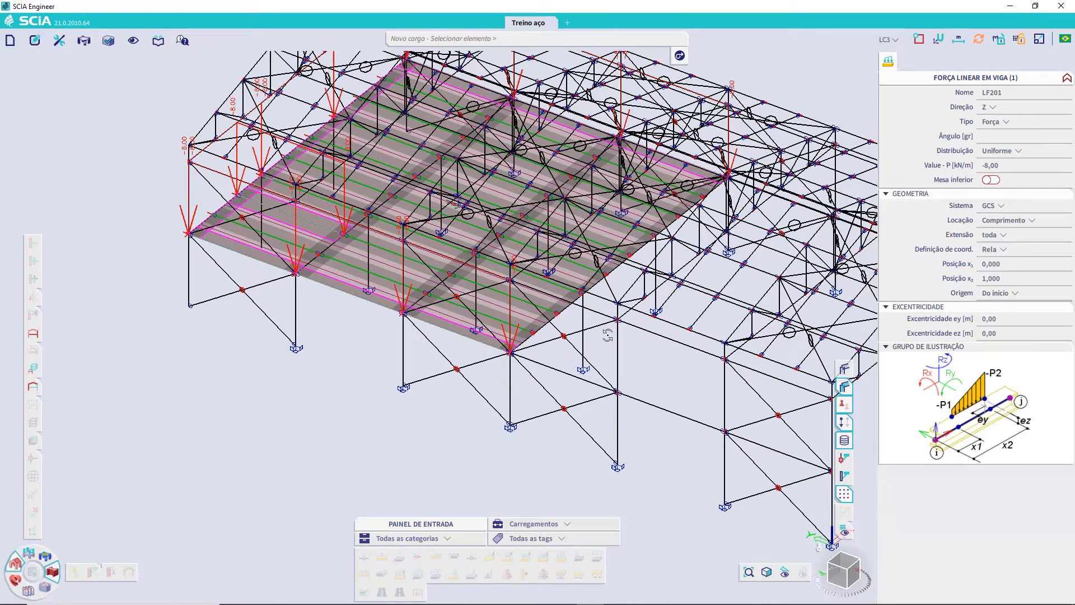
{"action": "left_click", "coordinate": [545, 334]}
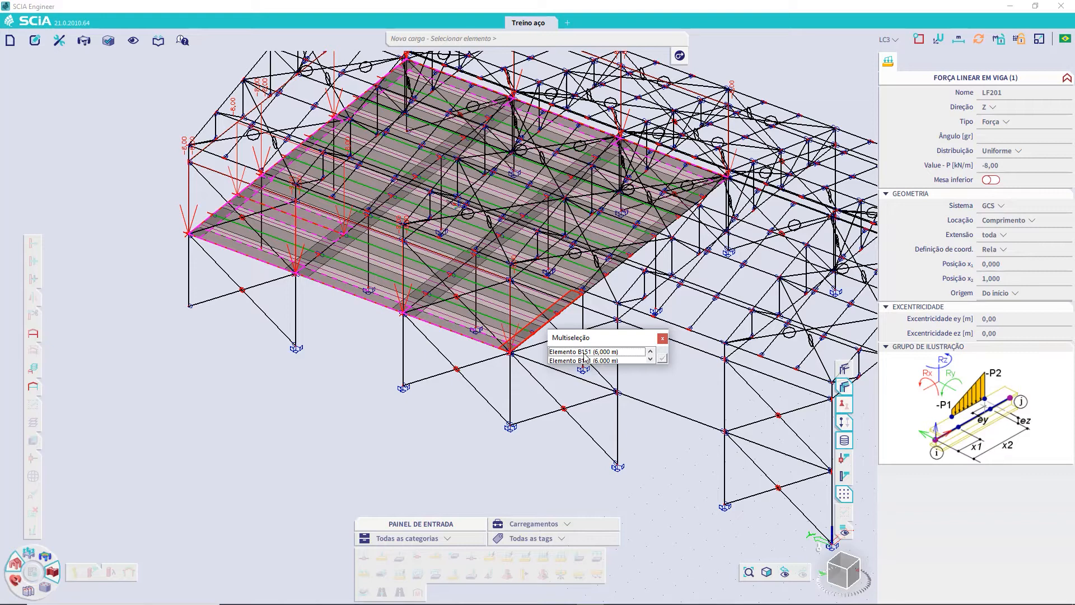
{"action": "left_click", "coordinate": [584, 353]}
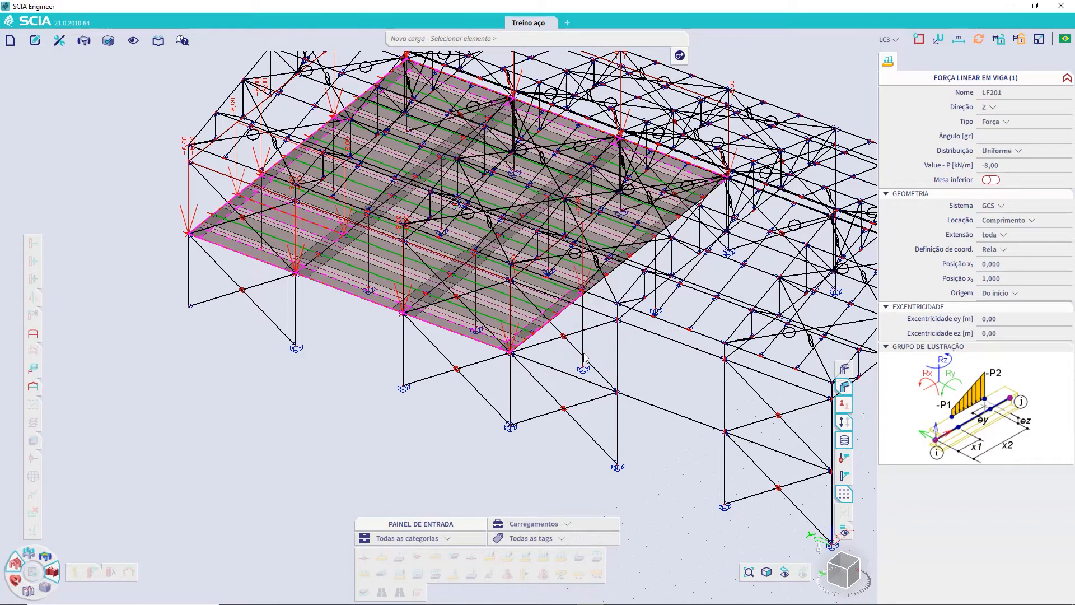
{"action": "left_click", "coordinate": [619, 274]}
{"action": "left_click", "coordinate": [677, 226]}
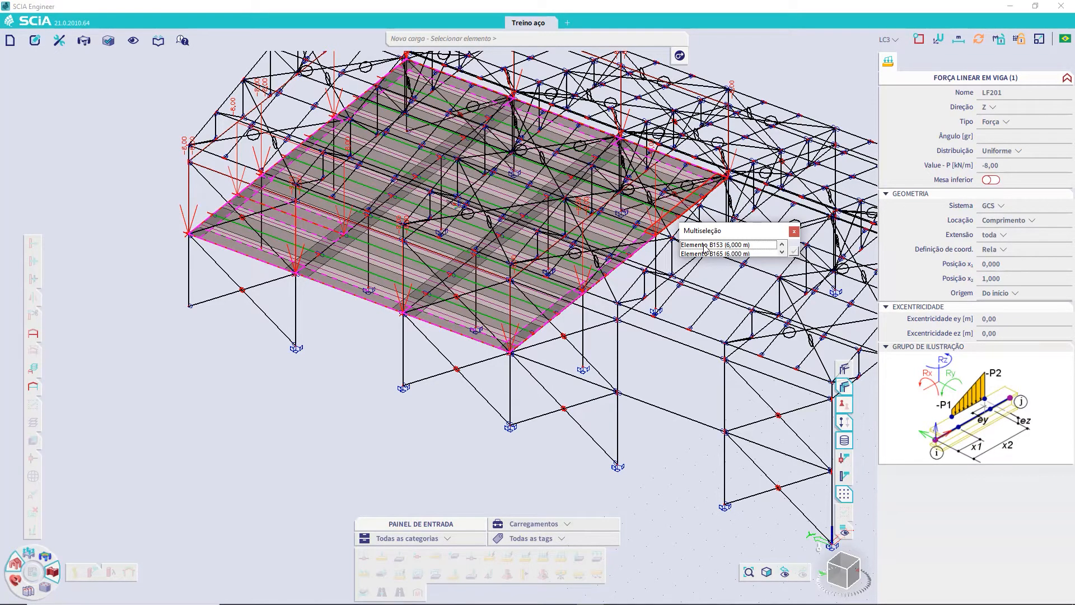
{"action": "left_click", "coordinate": [704, 245]}
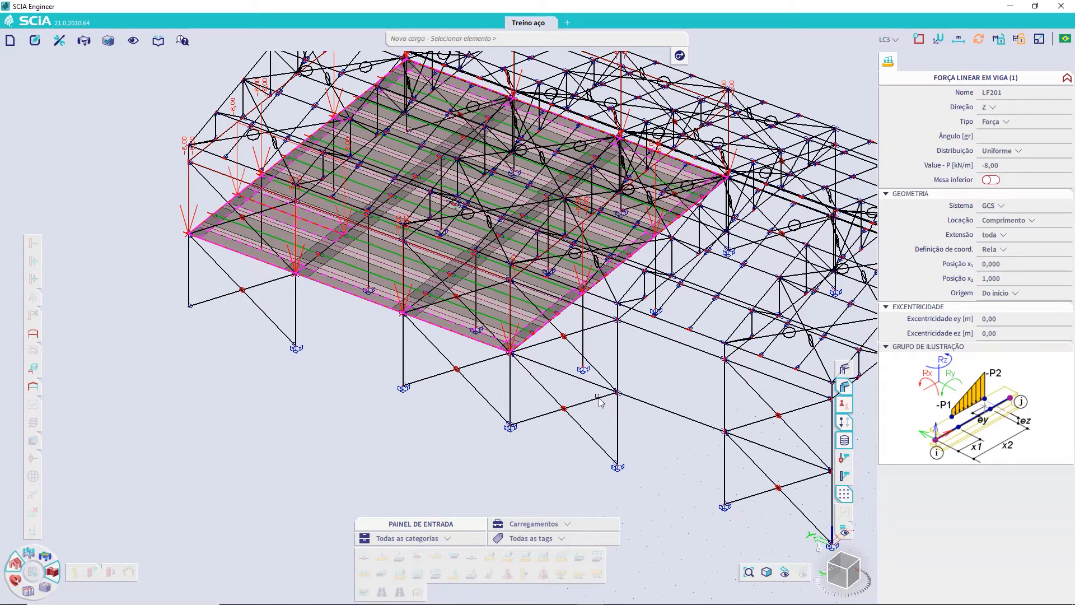
{"action": "key", "text": "Escape"}
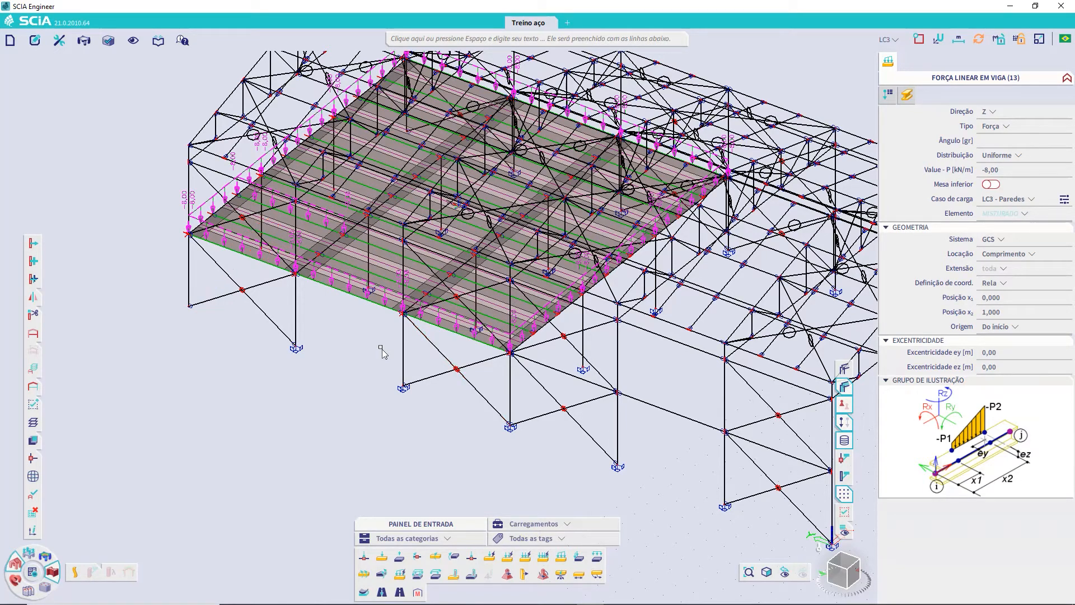
{"action": "key", "text": "Escape"}
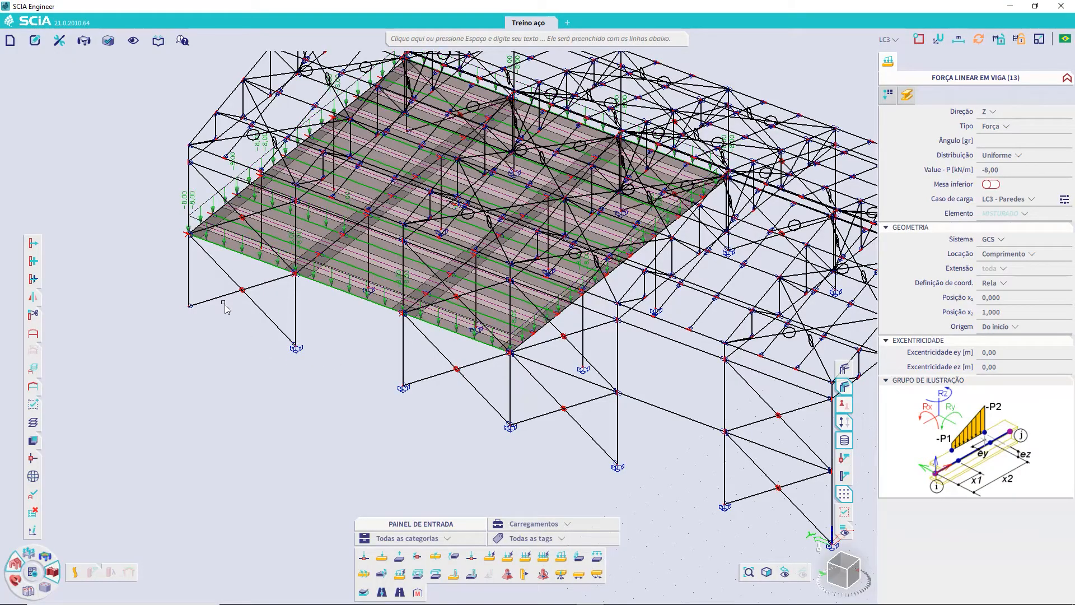
Make LC4 - Cobertura the active load case and bring the whole structure into view
{"action": "right_click_drag", "start_coordinate": [312, 352], "coordinate": [608, 351], "text": "ctrl"}
{"action": "middle_click_drag", "start_coordinate": [437, 370], "coordinate": [155, 403]}
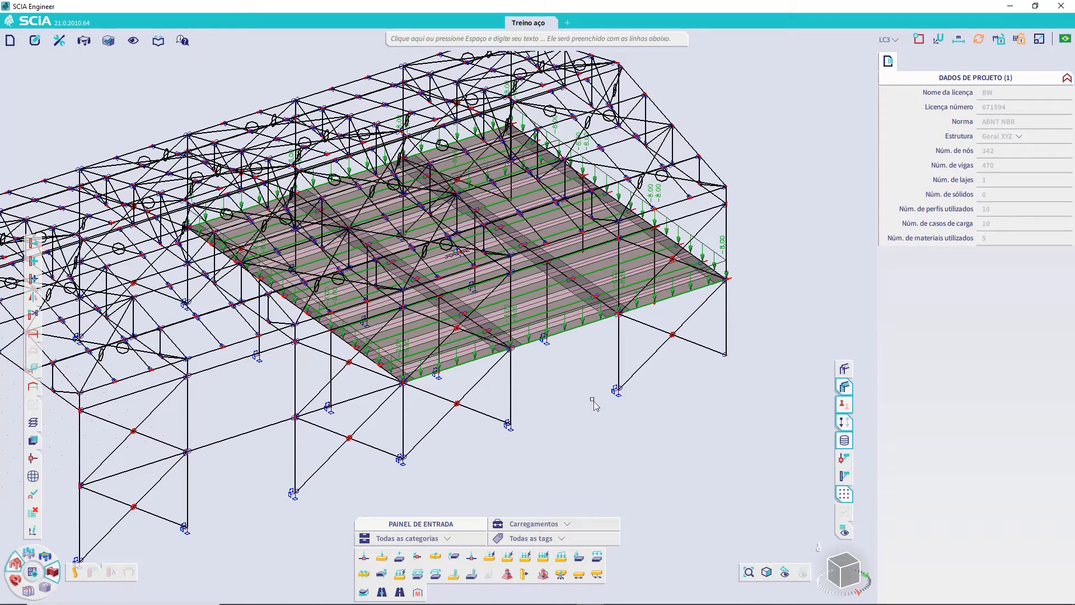
{"action": "left_click", "coordinate": [887, 39]}
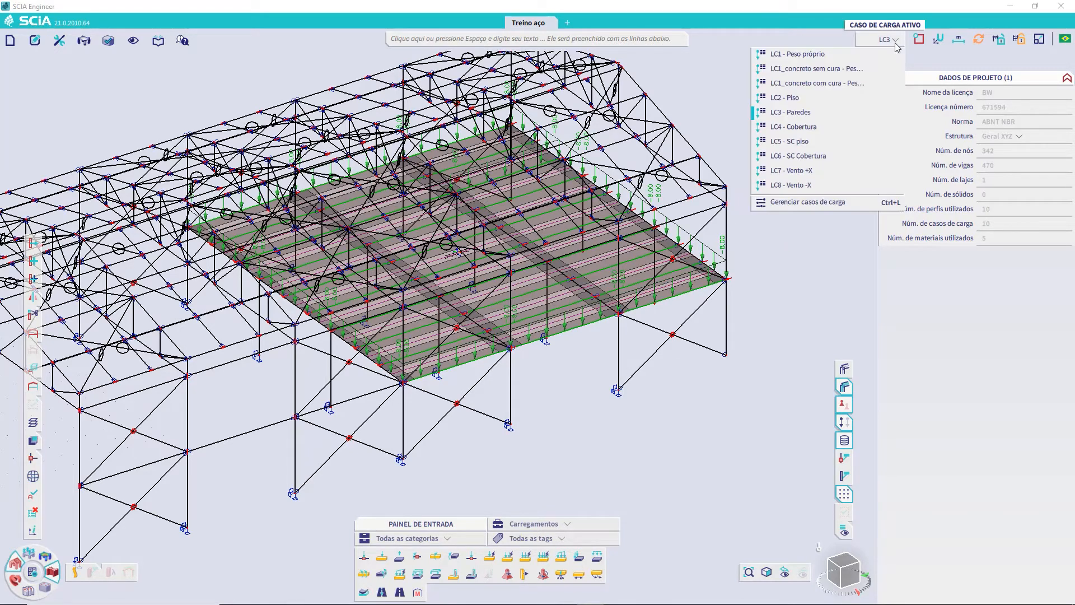
{"action": "left_click", "coordinate": [786, 127]}
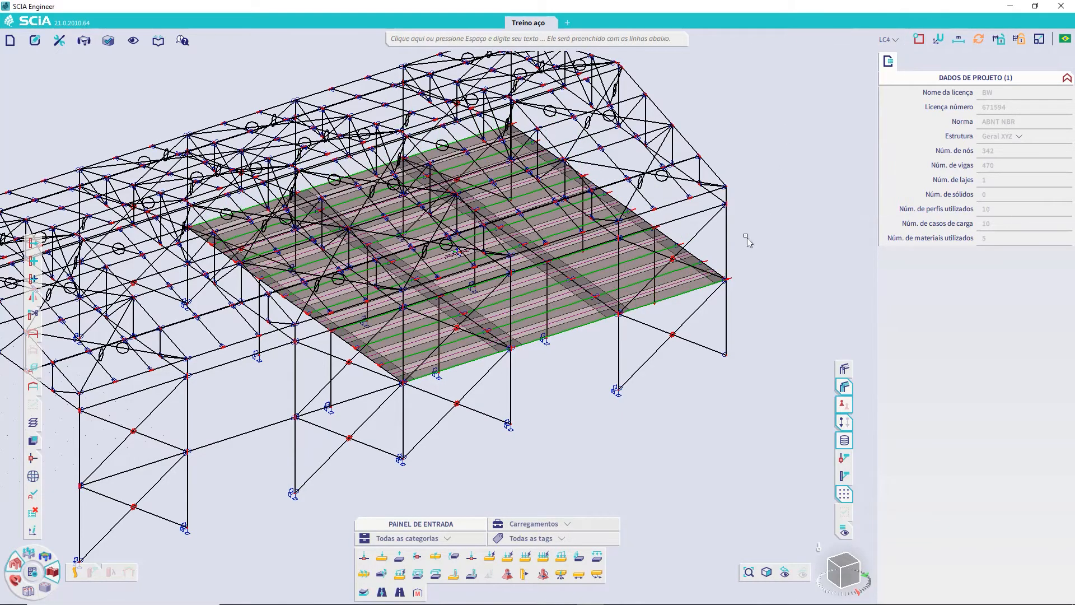
{"action": "right_click_drag", "start_coordinate": [572, 379], "coordinate": [670, 380], "text": "ctrl"}
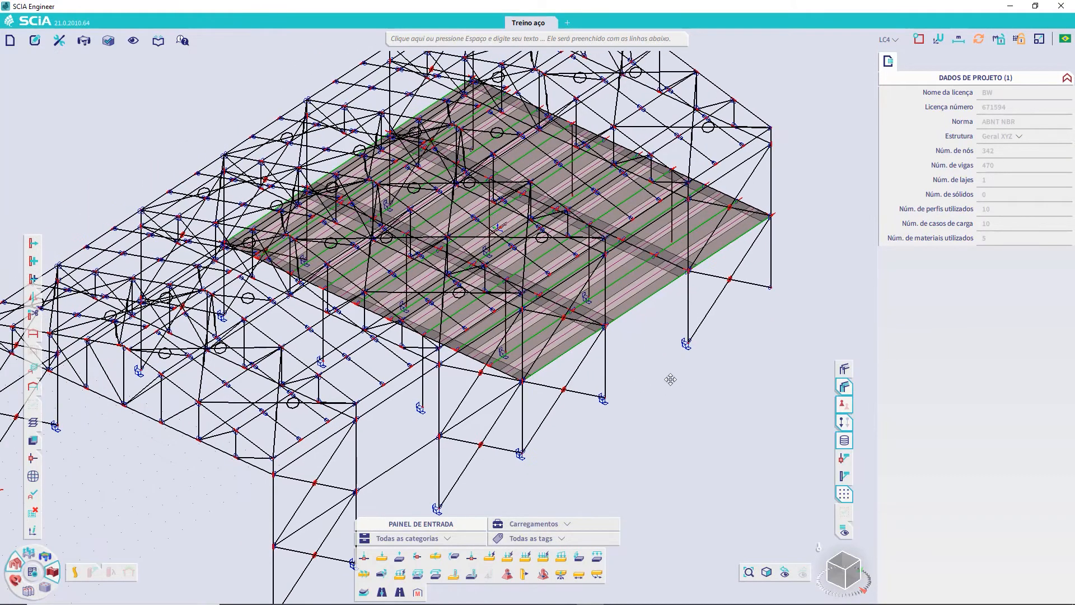
{"action": "scroll", "coordinate": [670, 382], "scroll_direction": "down", "scroll_amount": 2}
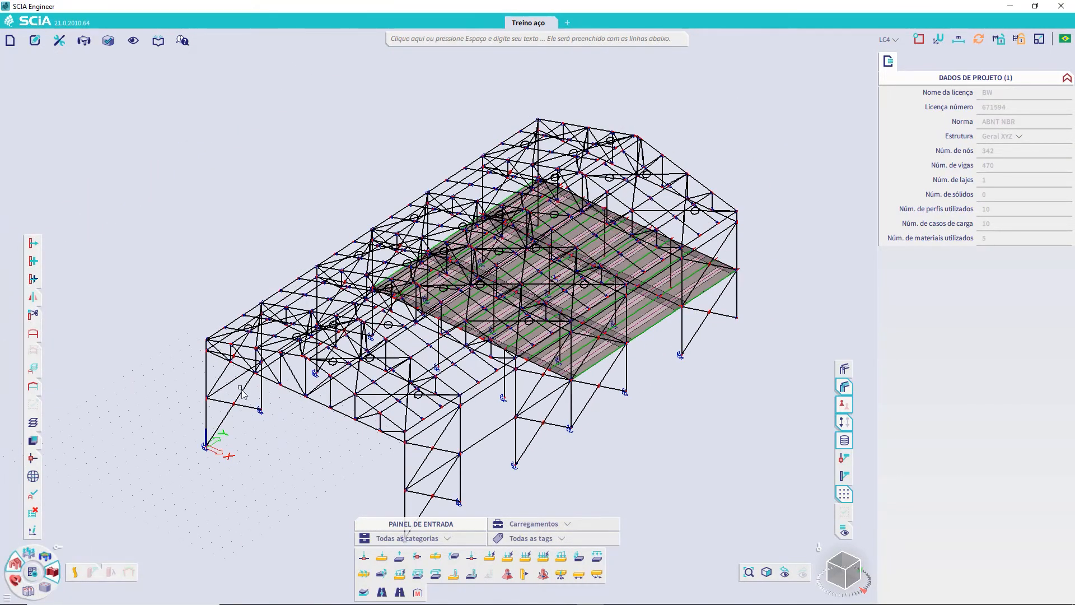
Make the Painel layer visible so the load panels on the roof and walls are displayed
{"action": "left_click", "coordinate": [33, 422]}
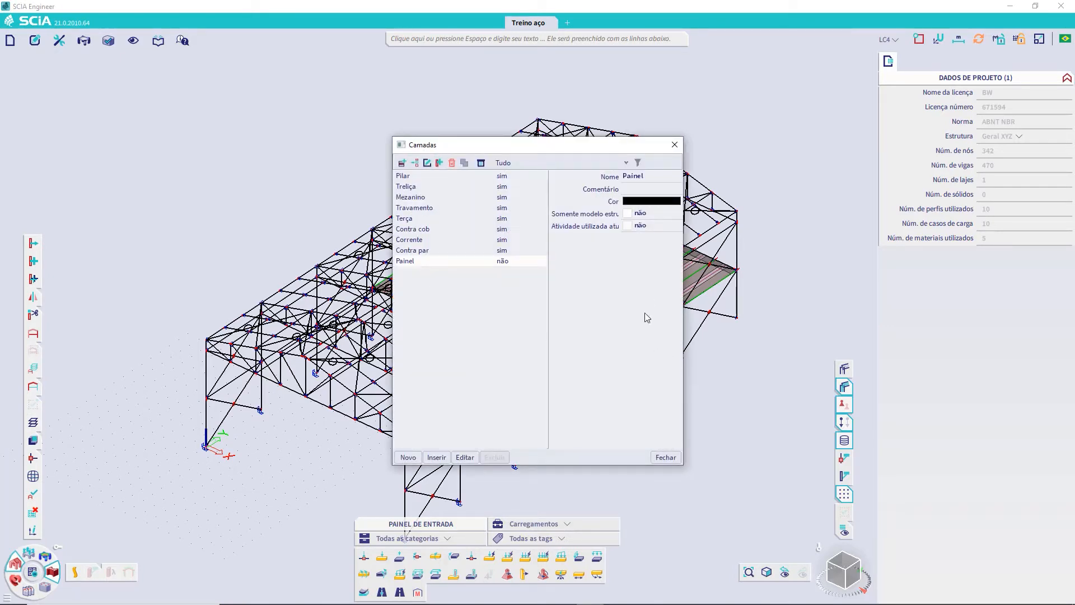
{"action": "left_click", "coordinate": [627, 226]}
{"action": "left_click", "coordinate": [664, 457]}
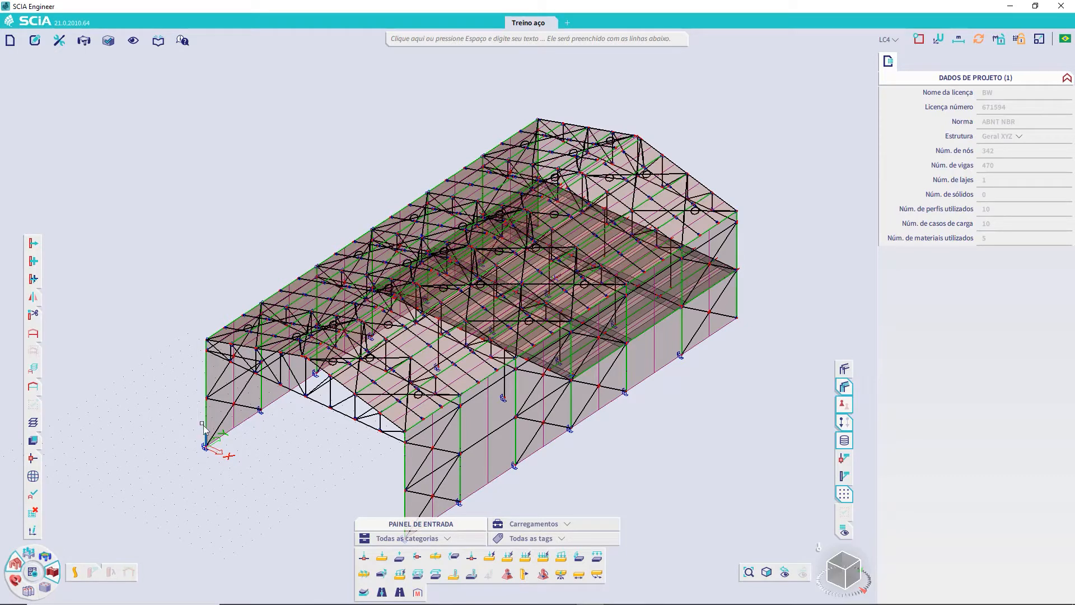
Define a new surface force of -0,50 kN/m² in direction Z using the LCS system
{"action": "left_click", "coordinate": [419, 574]}
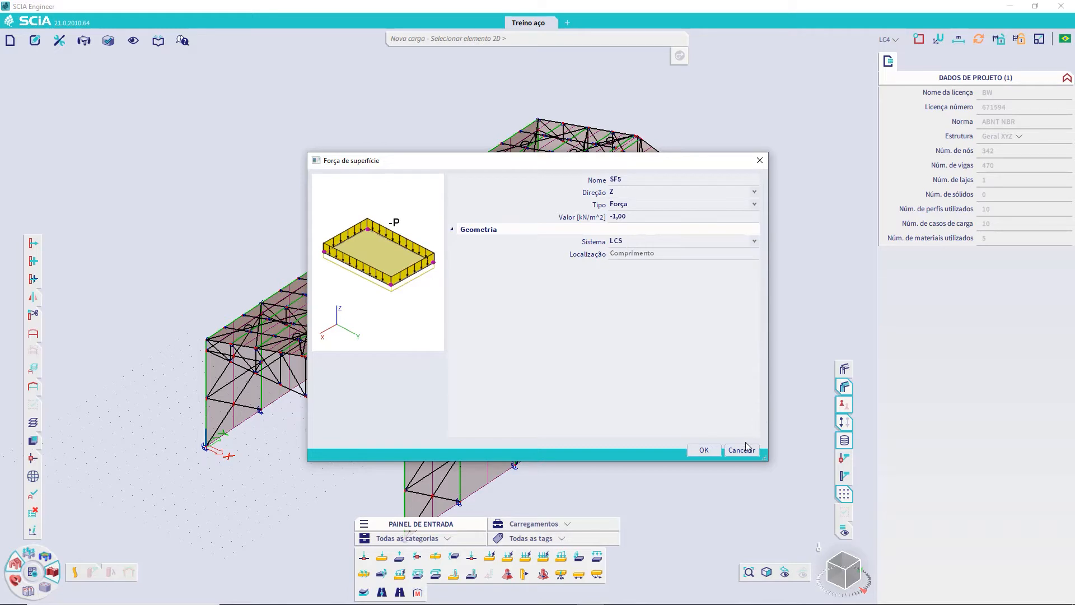
{"action": "left_click", "coordinate": [636, 219]}
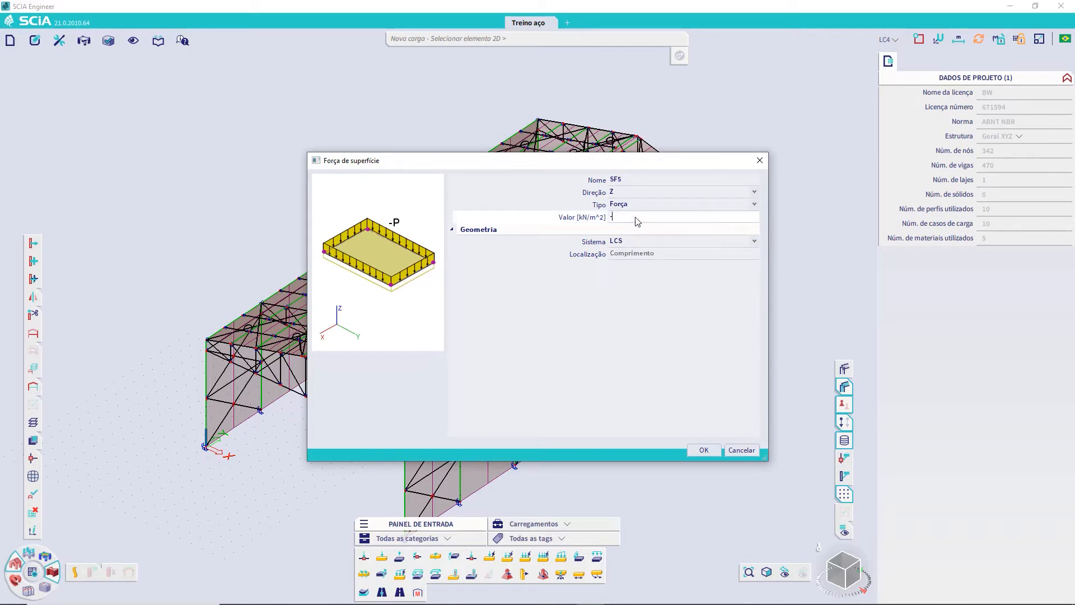
{"action": "key", "text": "Return"}
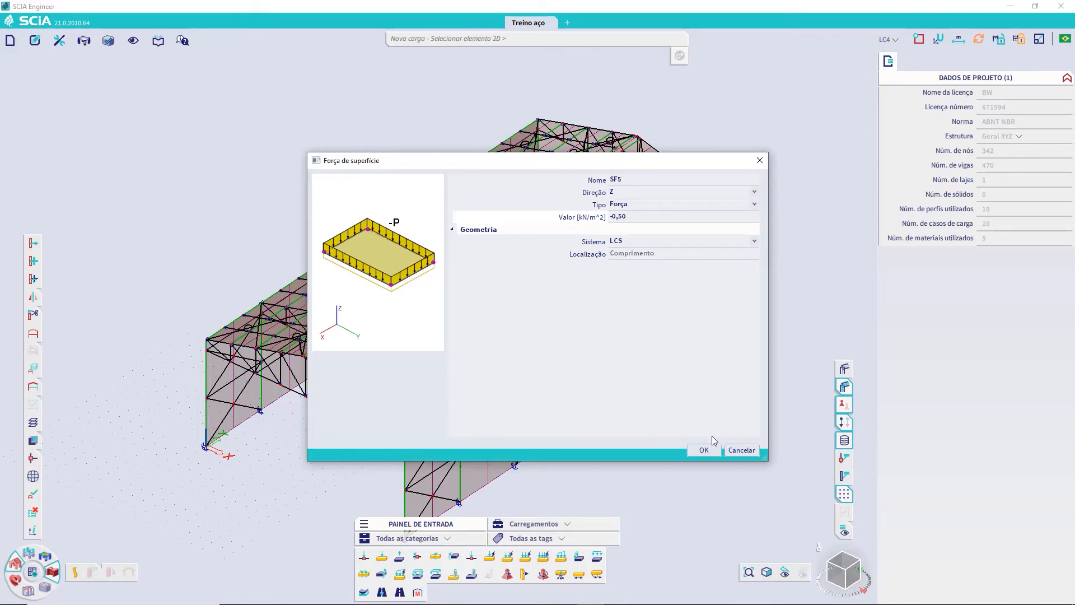
{"action": "key", "text": "Return"}
Assign the surface force to the panels on both roof slopes and finish the load input
{"action": "scroll", "coordinate": [672, 151], "scroll_direction": "up", "scroll_amount": 5}
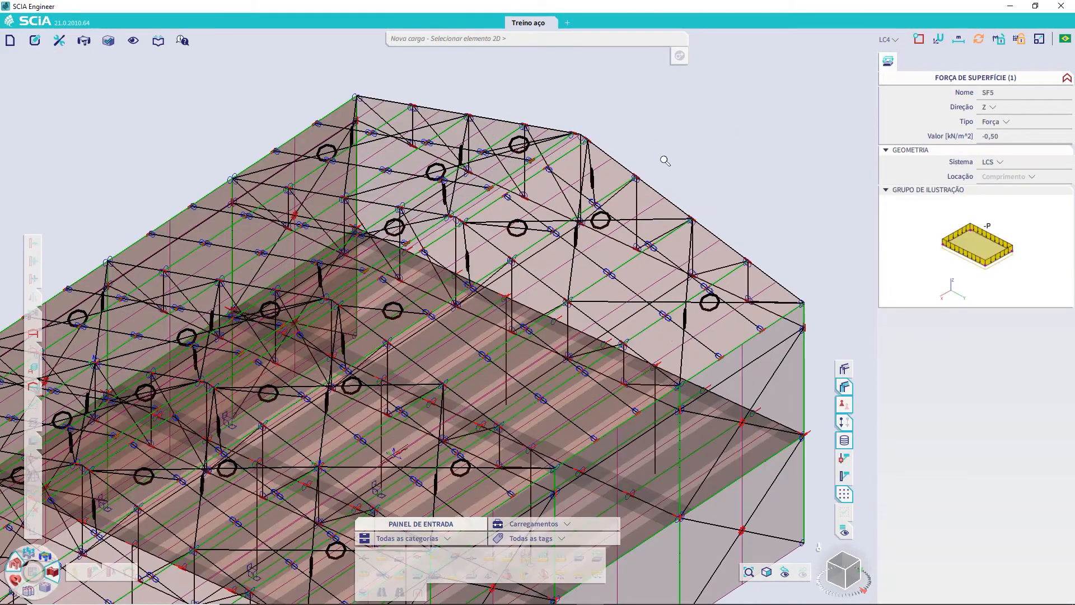
{"action": "left_click", "coordinate": [664, 164]}
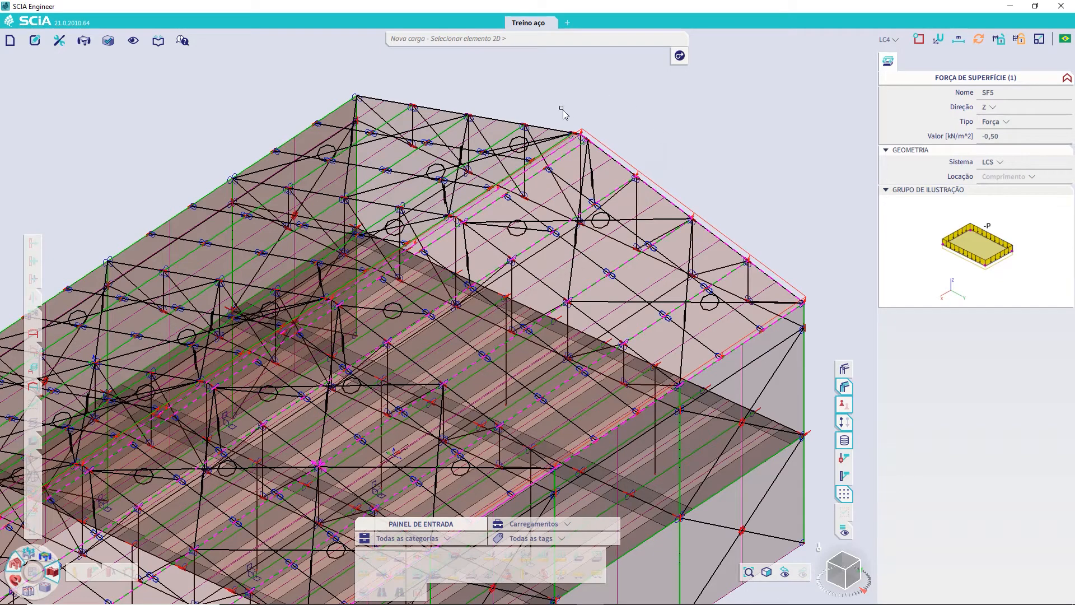
{"action": "left_click", "coordinate": [541, 126]}
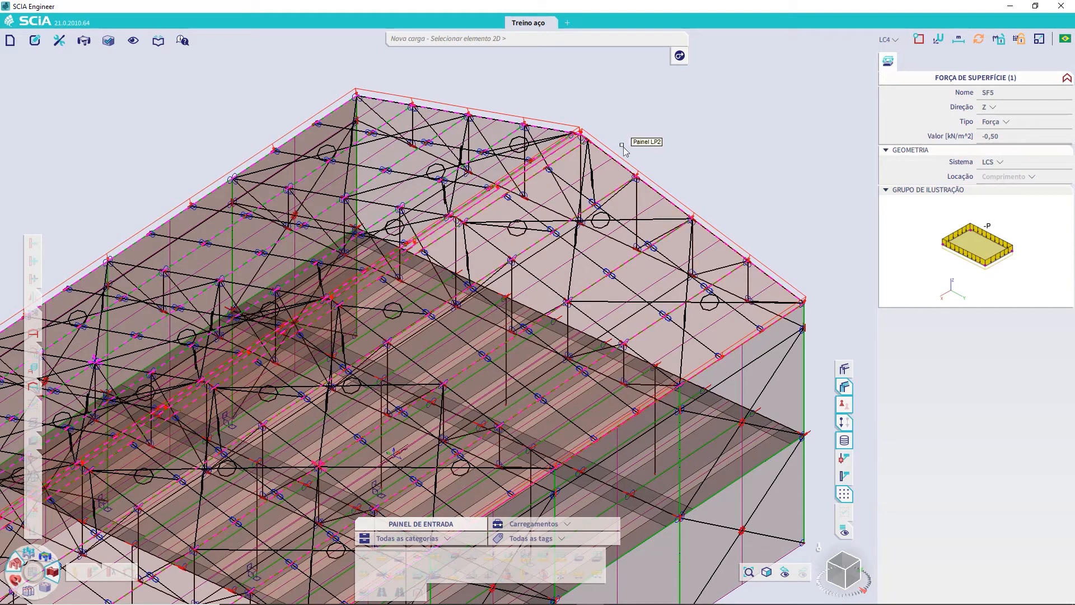
{"action": "key", "text": "Escape"}
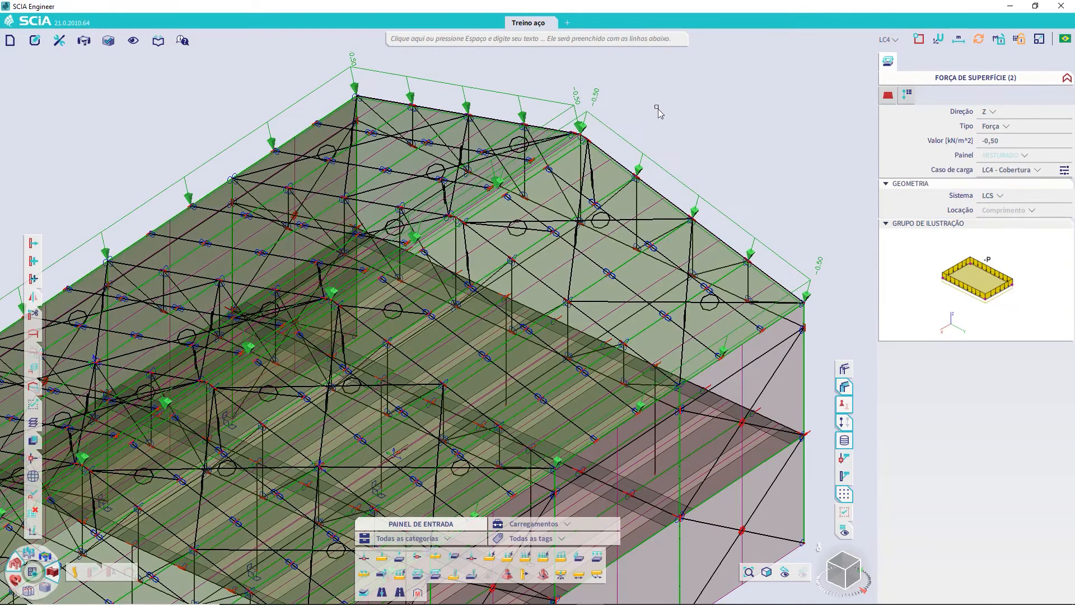
{"action": "key", "text": "Escape"}
{"action": "scroll", "coordinate": [676, 221], "scroll_direction": "down", "scroll_amount": 4}
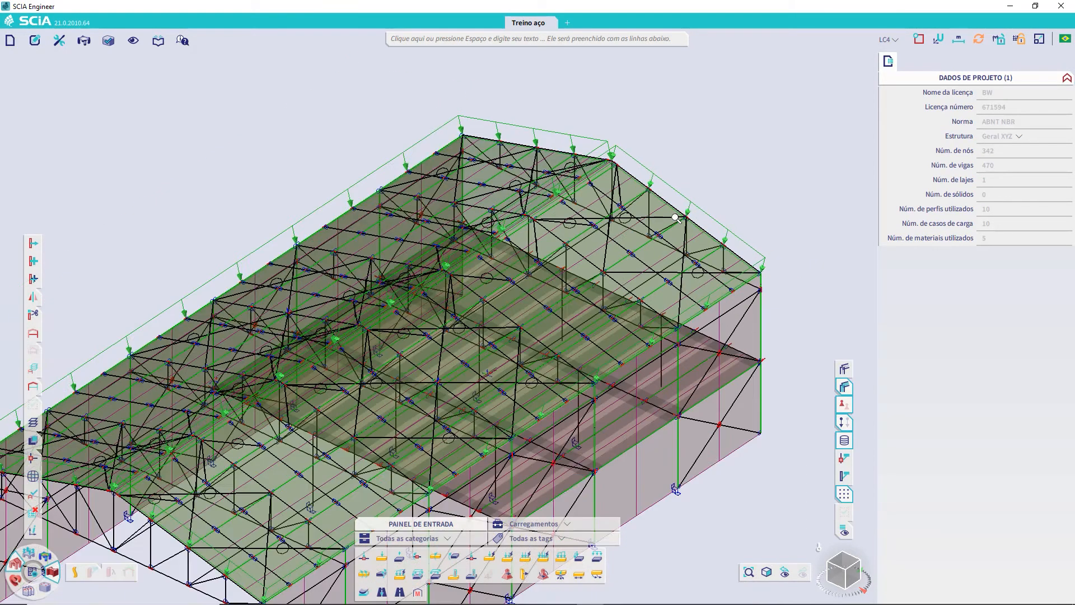
Examine the direction of the surface forces on both roof slopes in a front view
{"action": "left_click", "coordinate": [842, 580]}
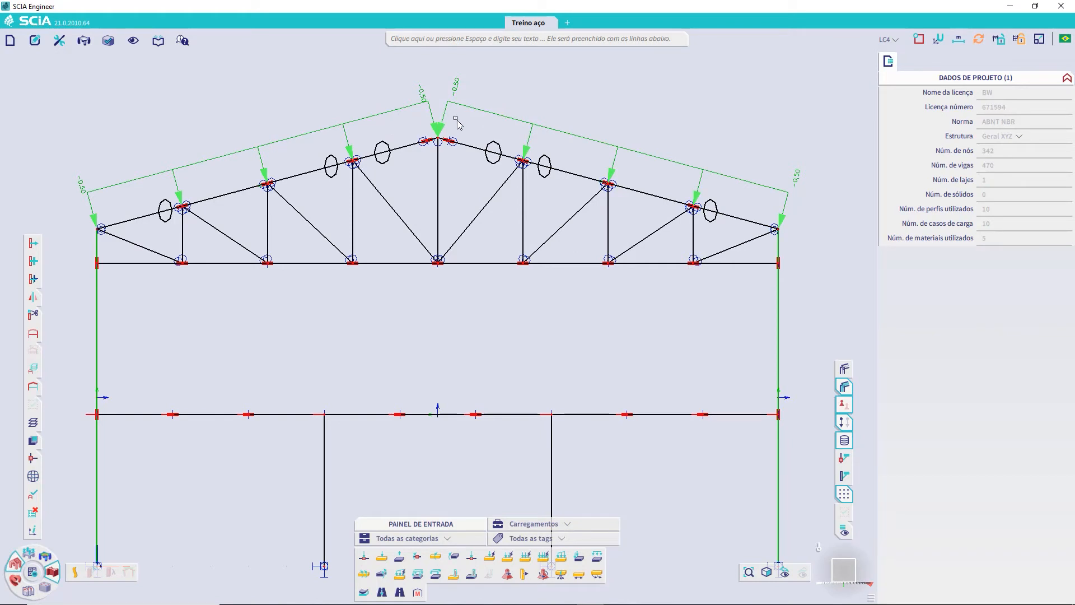
{"action": "left_click", "coordinate": [415, 92]}
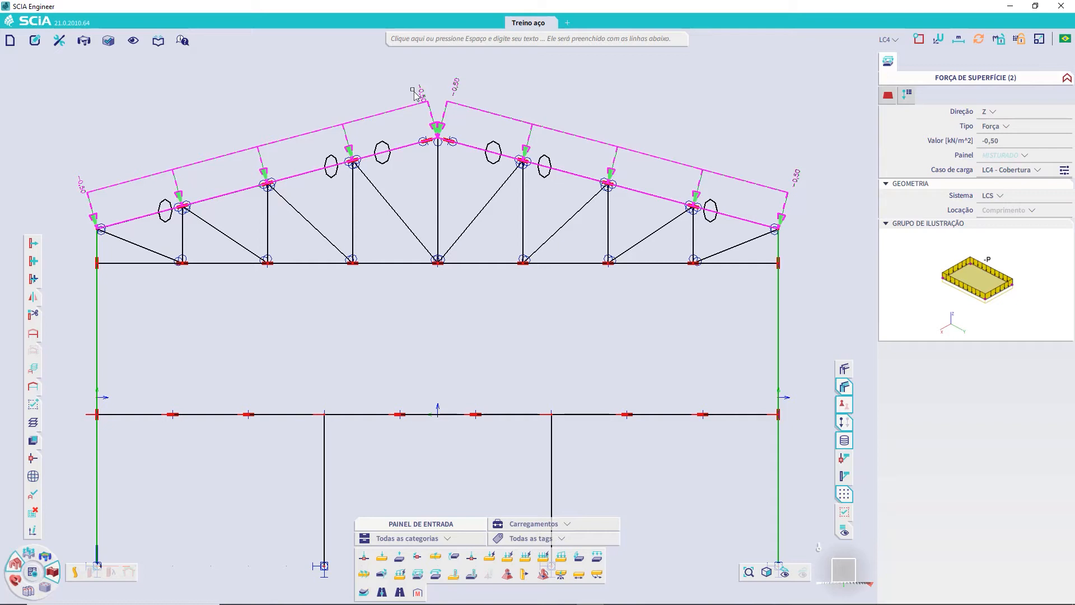
{"action": "key", "text": "Escape"}
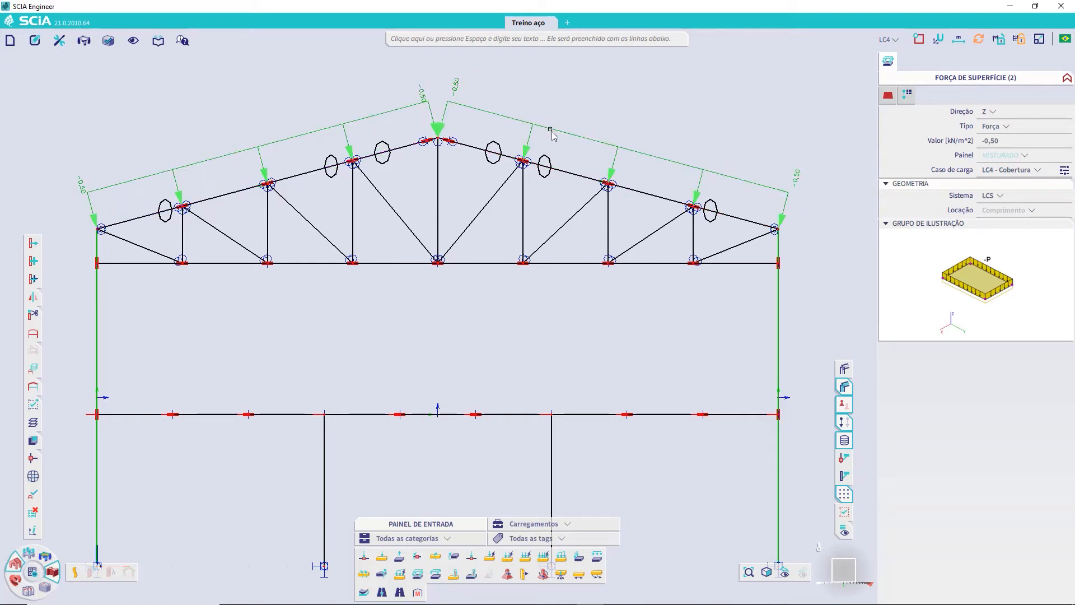
{"action": "left_click", "coordinate": [532, 120]}
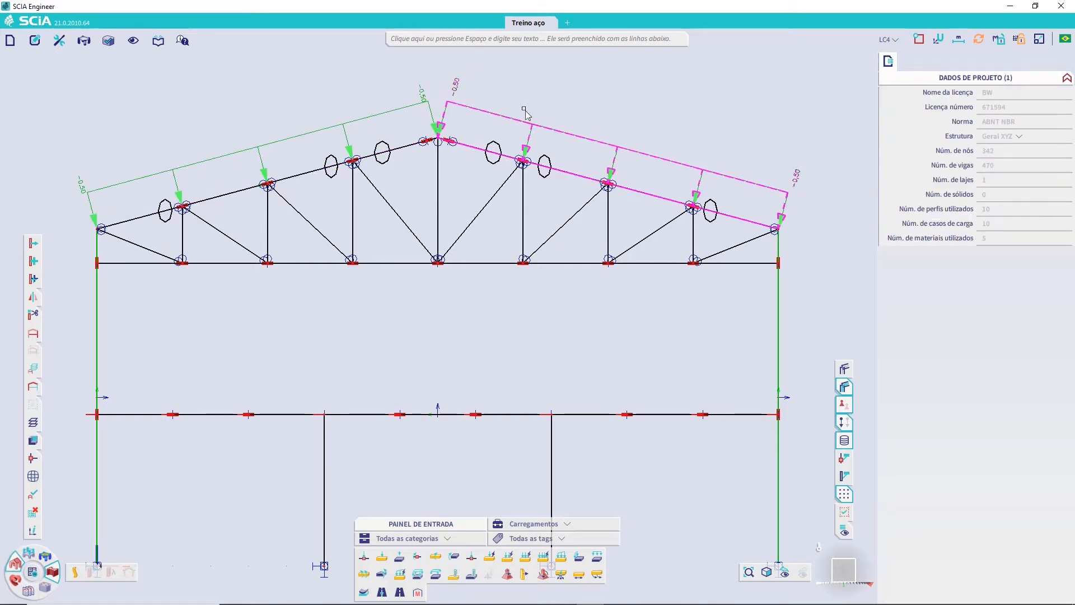
{"action": "right_click", "coordinate": [573, 90]}
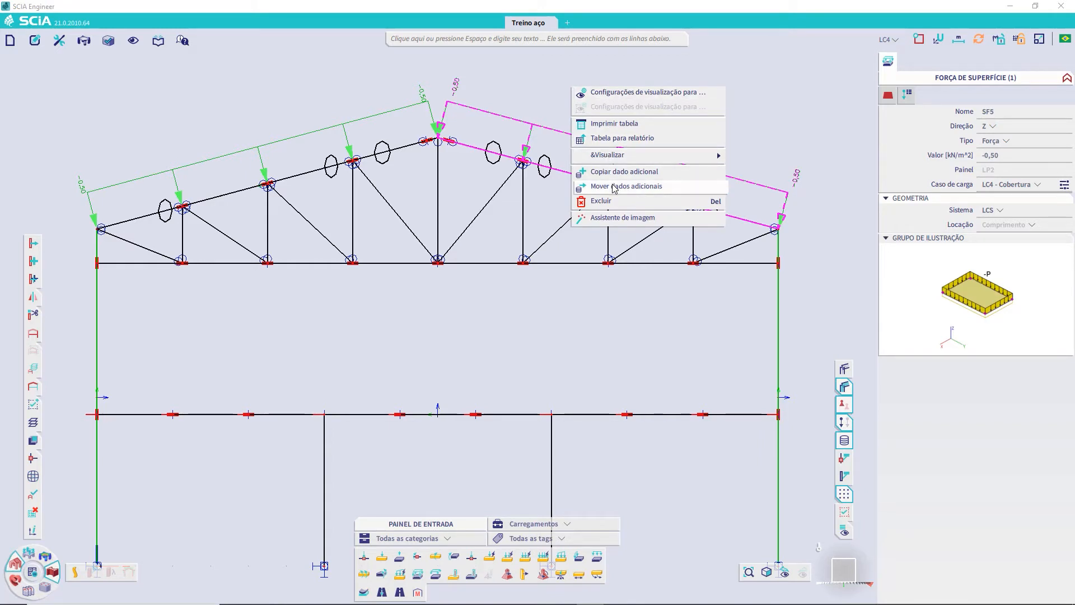
{"action": "left_click", "coordinate": [763, 141]}
{"action": "key", "text": "Escape"}
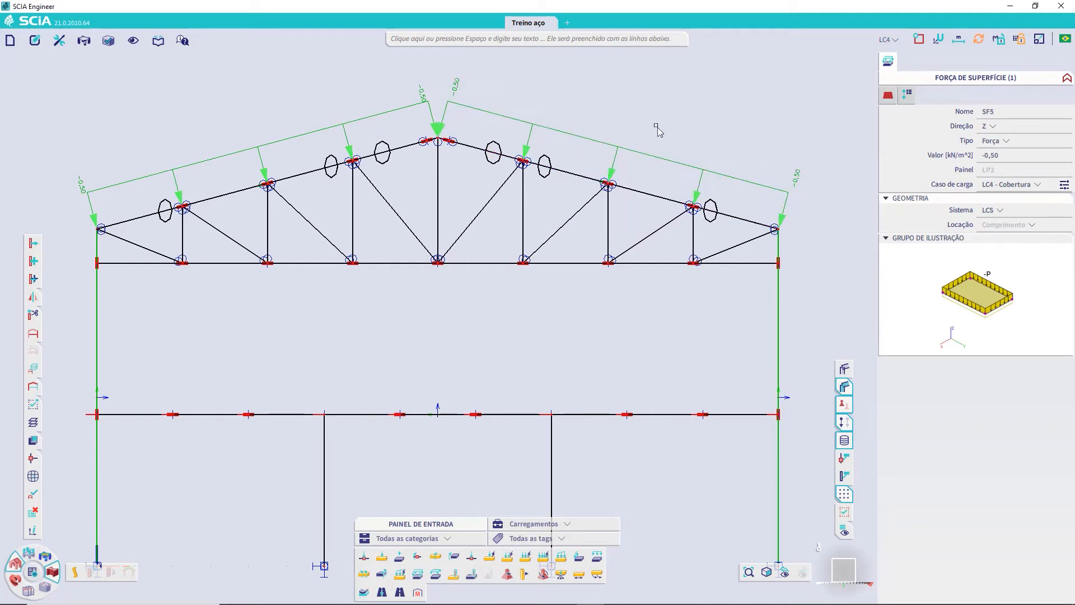
Change the coordinate system of the surface forces on both roof slopes to GCS
{"action": "left_click_drag", "start_coordinate": [548, 137], "coordinate": [522, 110]}
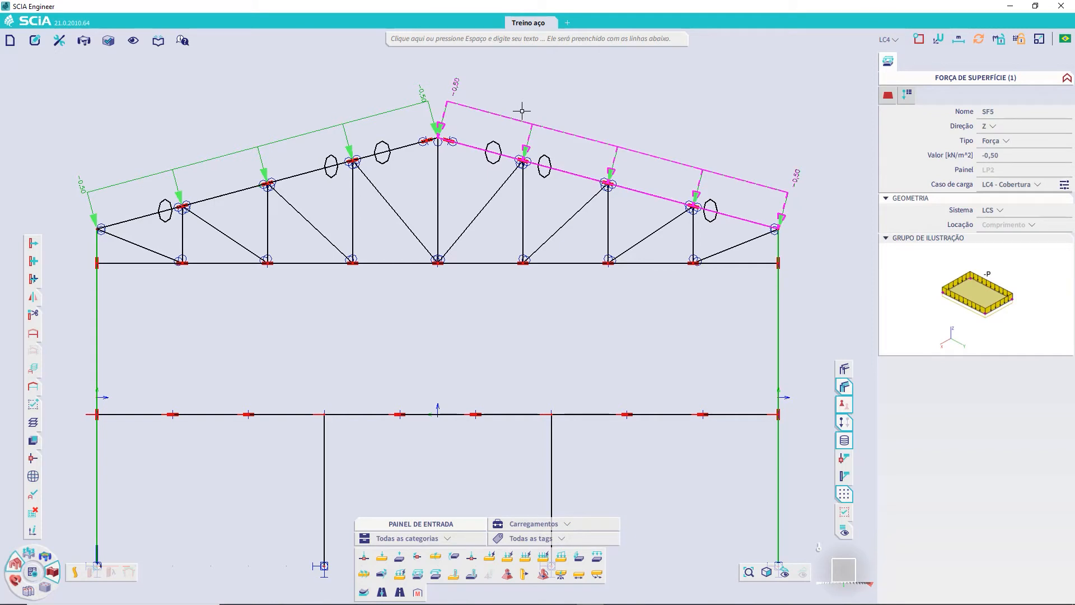
{"action": "left_click", "coordinate": [336, 125]}
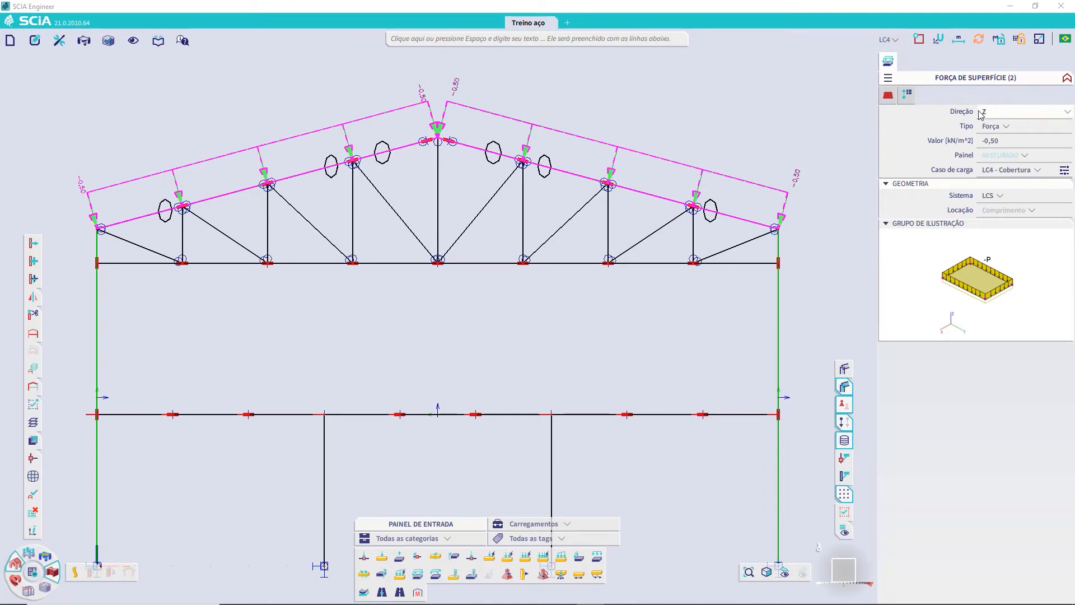
{"action": "left_click", "coordinate": [1011, 197]}
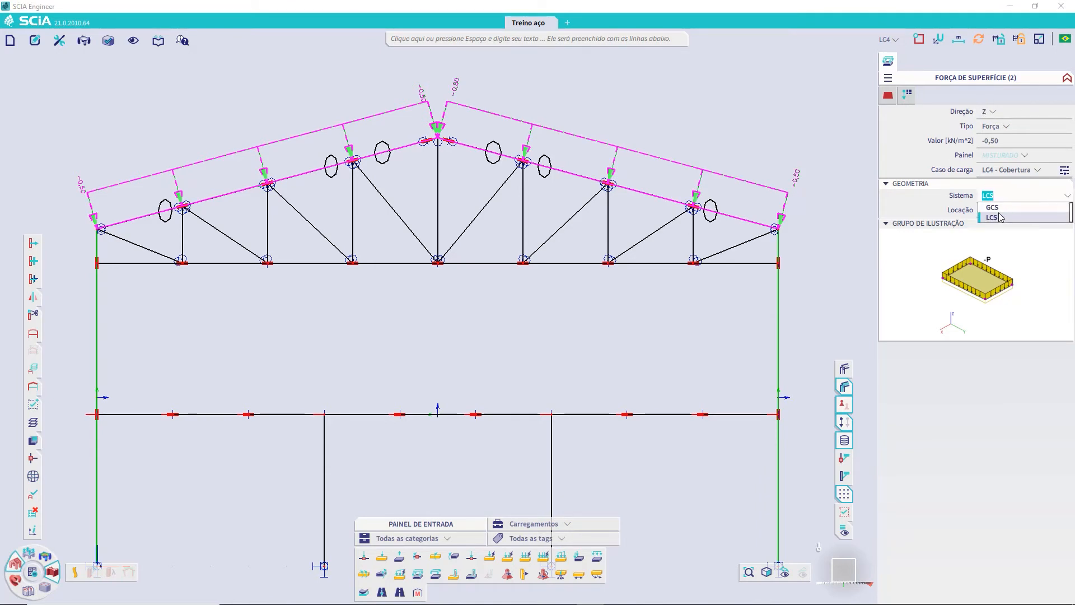
{"action": "left_click", "coordinate": [992, 207]}
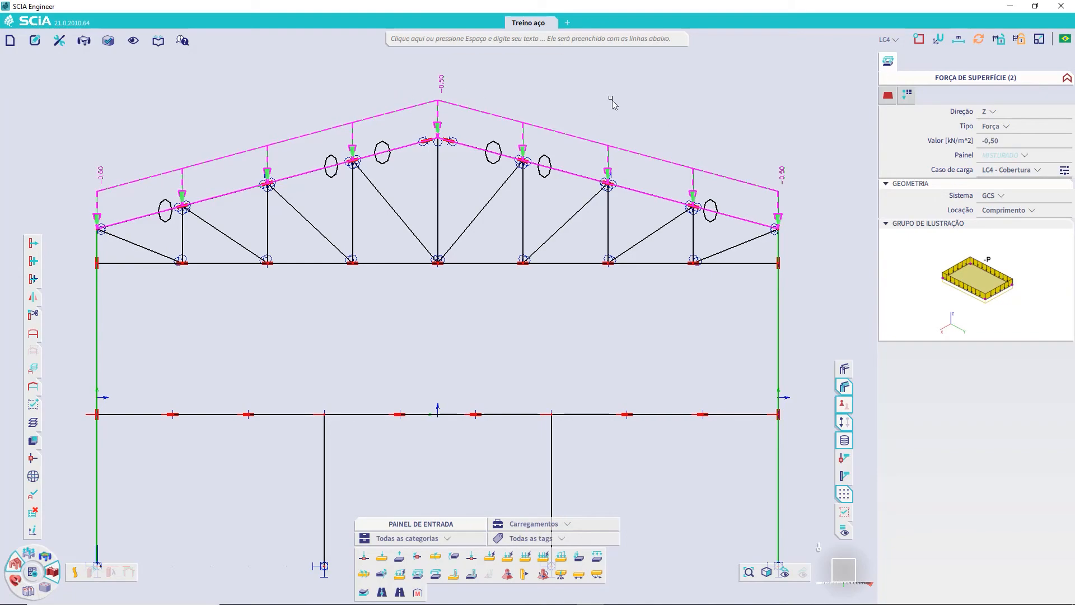
{"action": "left_click", "coordinate": [512, 111]}
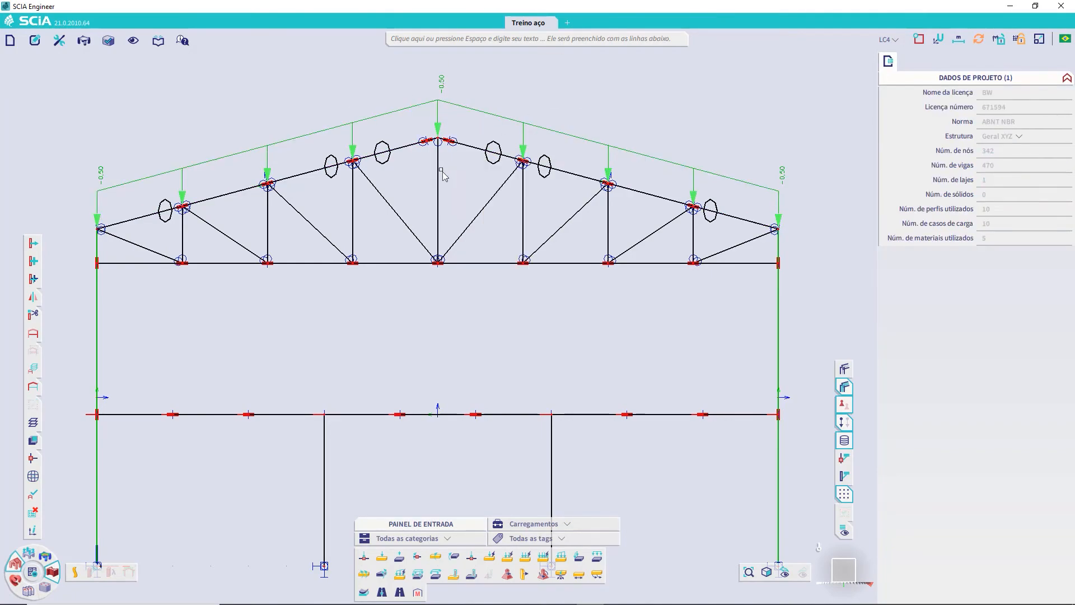
Generate the beam loads from roof panel LP2
{"action": "scroll", "coordinate": [433, 182], "scroll_direction": "down", "scroll_amount": 4}
{"action": "key", "text": "ctrl+alt+a"}
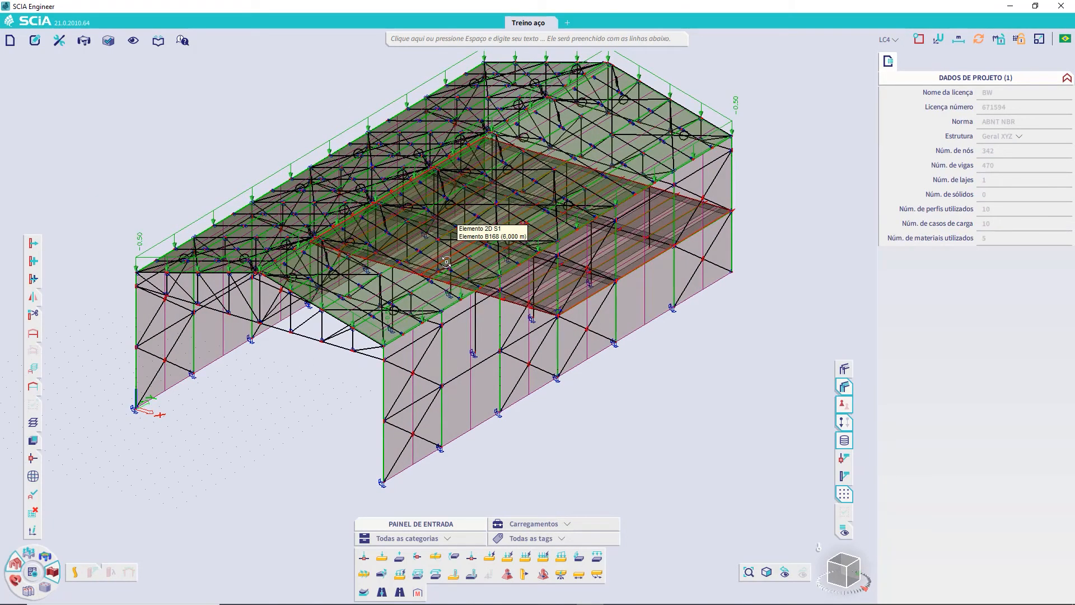
{"action": "middle_click_drag", "start_coordinate": [594, 245], "coordinate": [573, 328]}
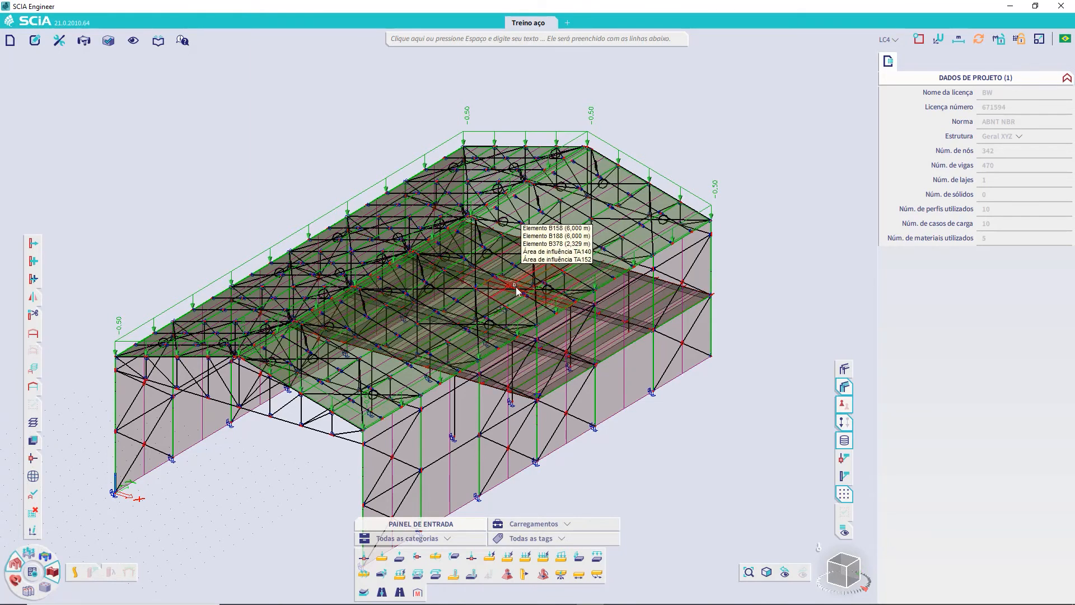
{"action": "scroll", "coordinate": [666, 185], "scroll_direction": "up", "scroll_amount": 5}
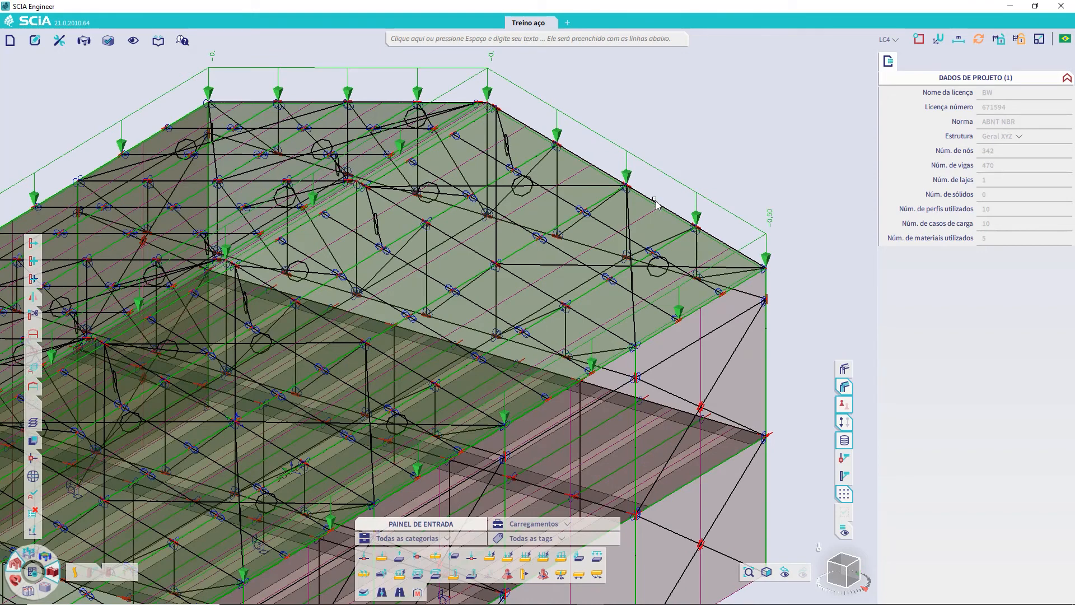
{"action": "left_click", "coordinate": [655, 202]}
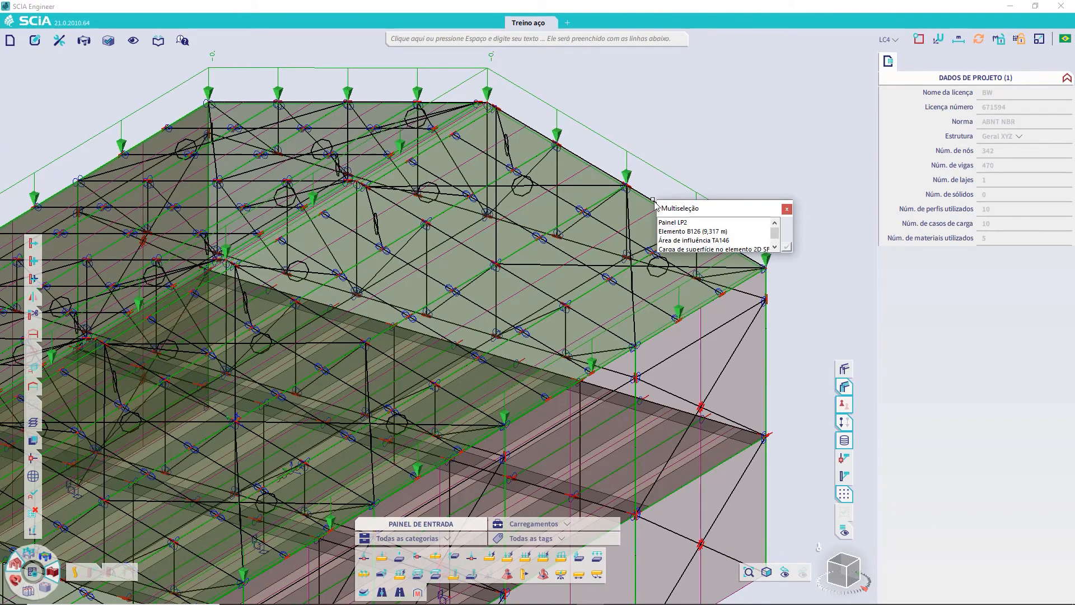
{"action": "left_click", "coordinate": [698, 223]}
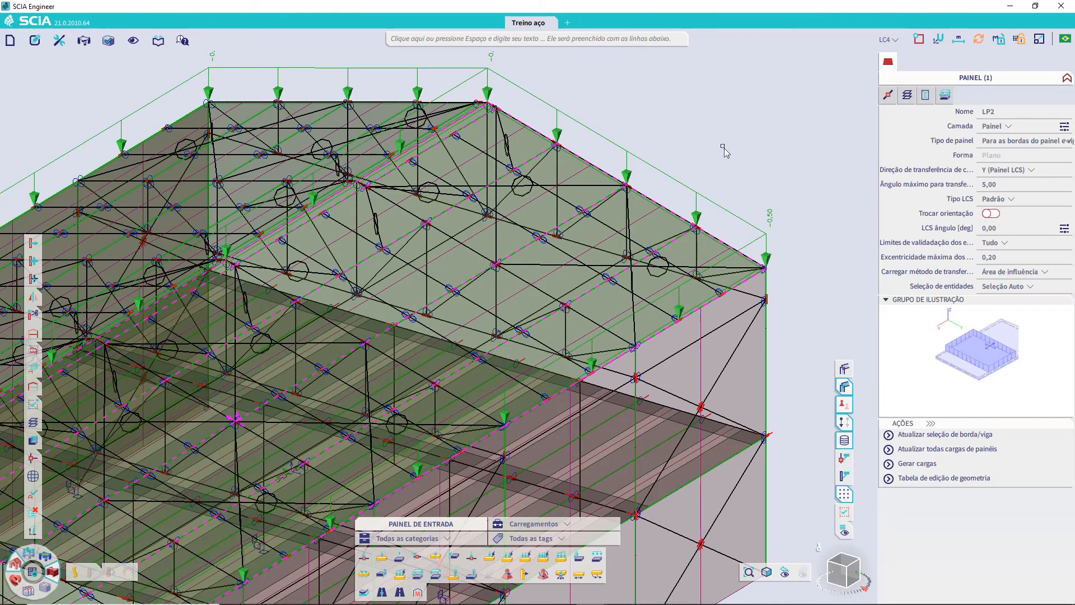
{"action": "scroll", "coordinate": [732, 285], "scroll_direction": "down", "scroll_amount": 5}
{"action": "scroll", "coordinate": [732, 285], "scroll_direction": "up", "scroll_amount": 4}
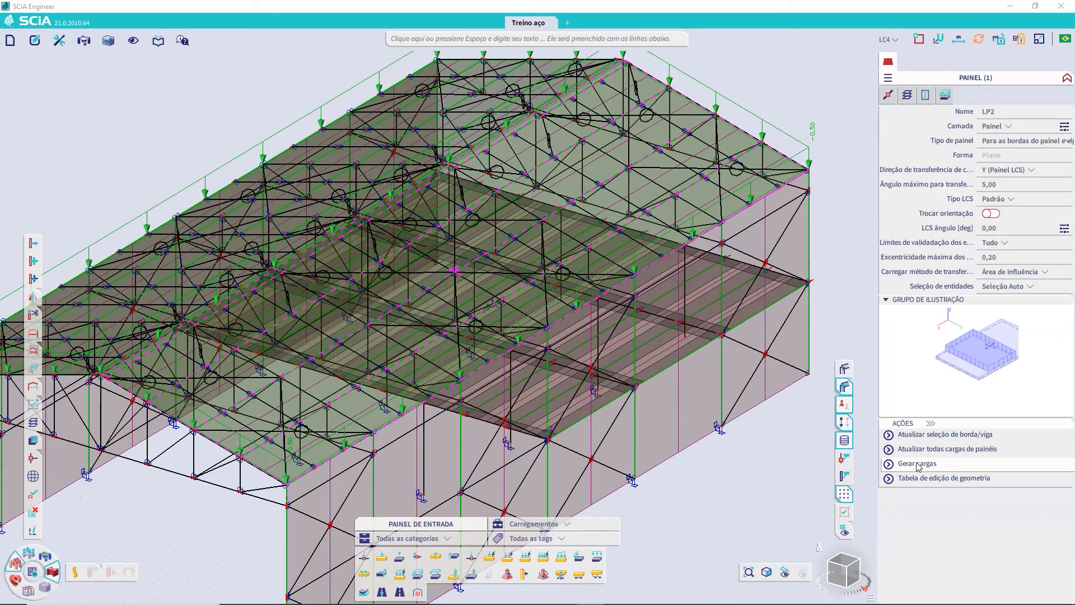
{"action": "left_click", "coordinate": [846, 419]}
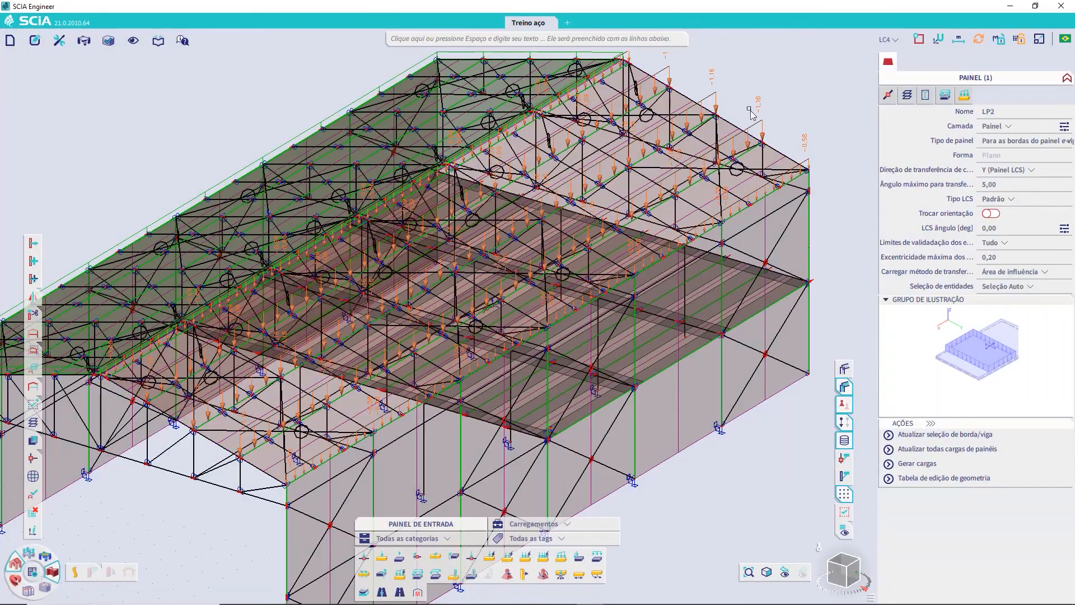
Compare the loads generated from panel LP2 with the surface force on the opposite roof slope, in front and 3D views
{"action": "left_click", "coordinate": [838, 573]}
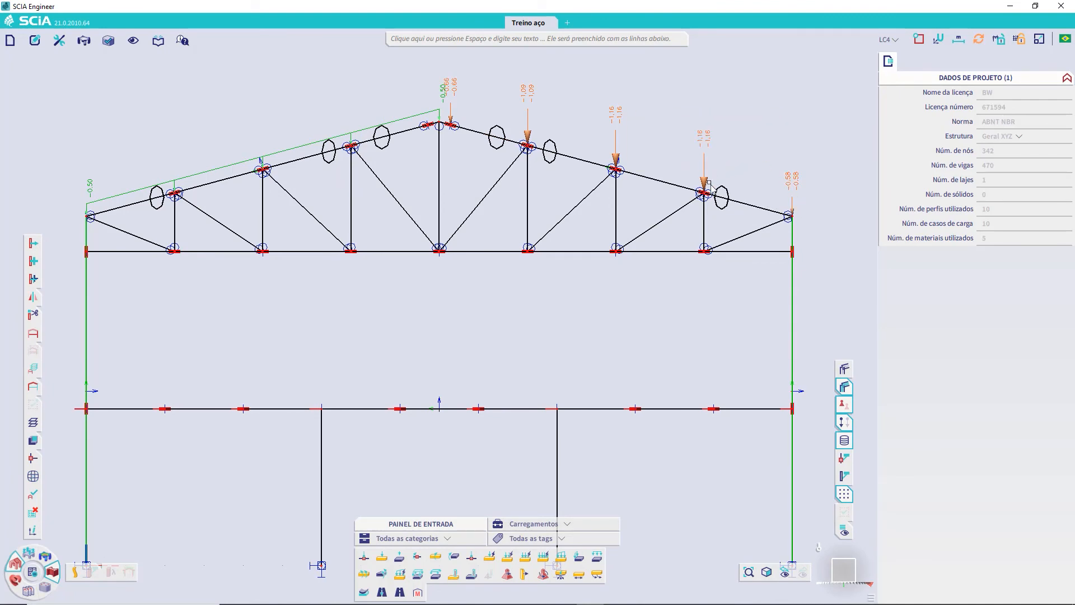
{"action": "left_click", "coordinate": [412, 121]}
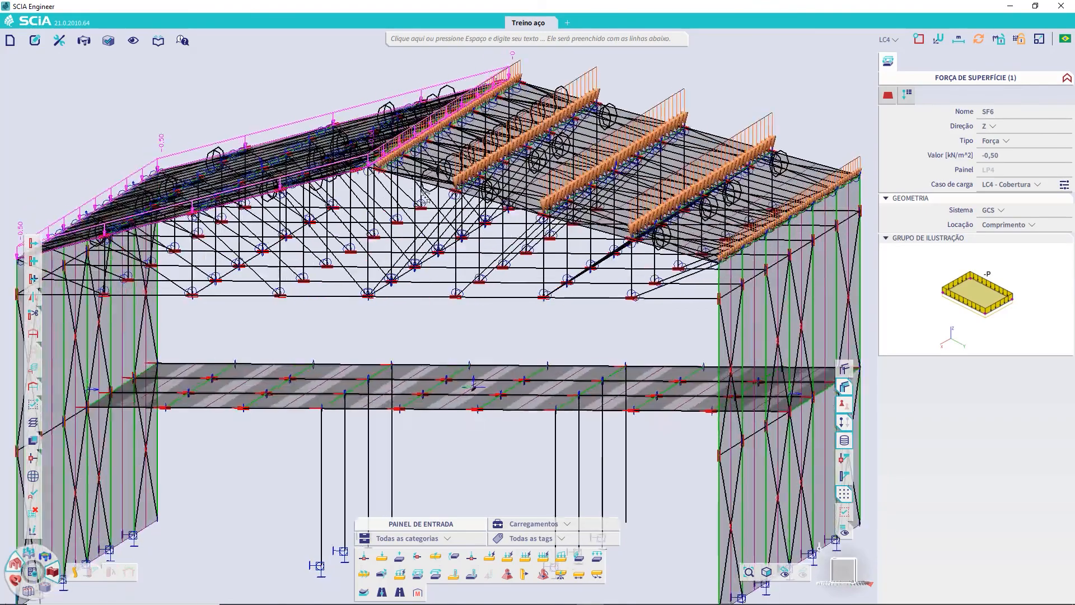
{"action": "right_click_drag", "start_coordinate": [426, 197], "coordinate": [405, 252], "text": "ctrl"}
{"action": "scroll", "coordinate": [425, 182], "scroll_direction": "down", "scroll_amount": 4}
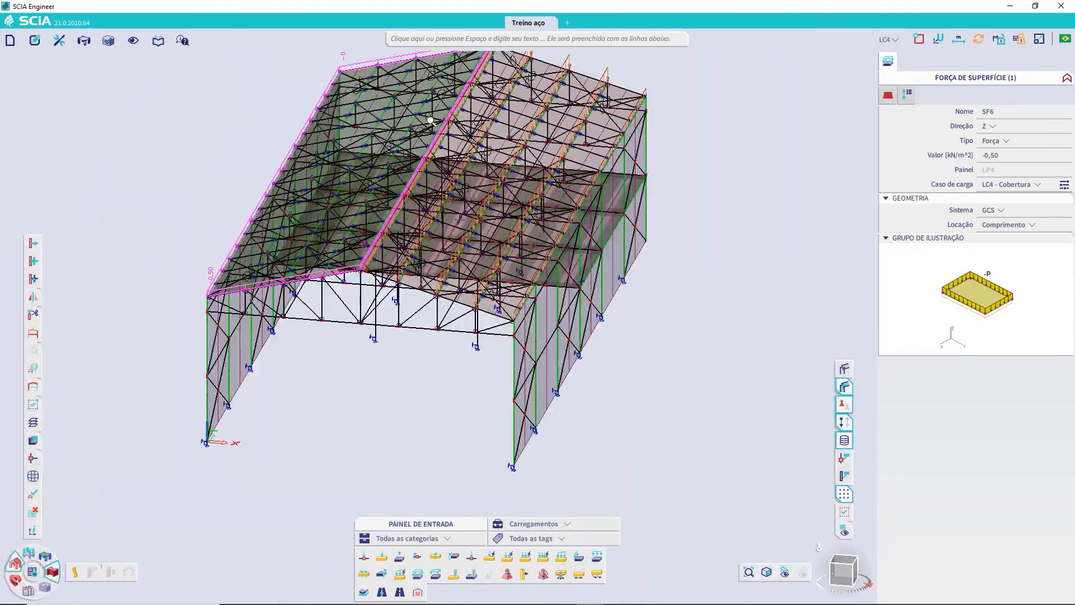
{"action": "middle_click_drag", "start_coordinate": [464, 185], "coordinate": [510, 323]}
{"action": "scroll", "coordinate": [531, 218], "scroll_direction": "up", "scroll_amount": 4}
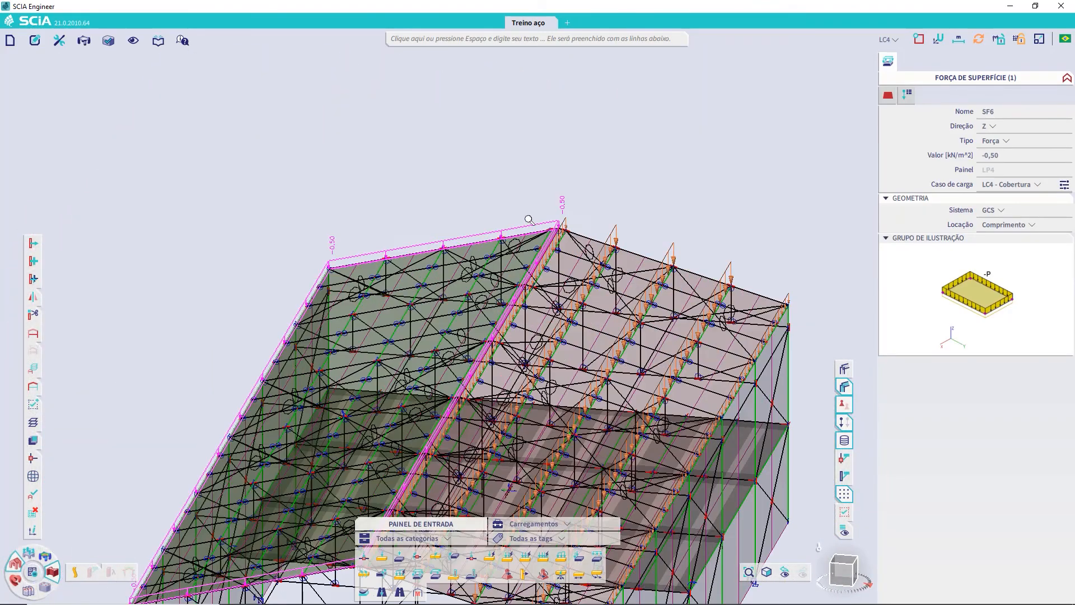
{"action": "scroll", "coordinate": [458, 231], "scroll_direction": "up", "scroll_amount": 2}
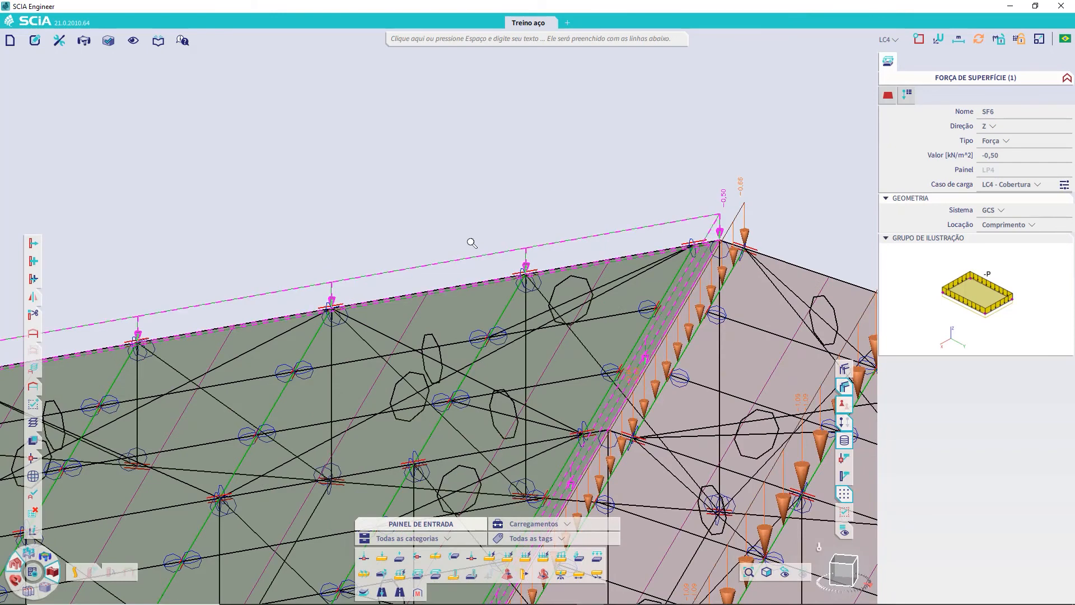
{"action": "key", "text": "Escape"}
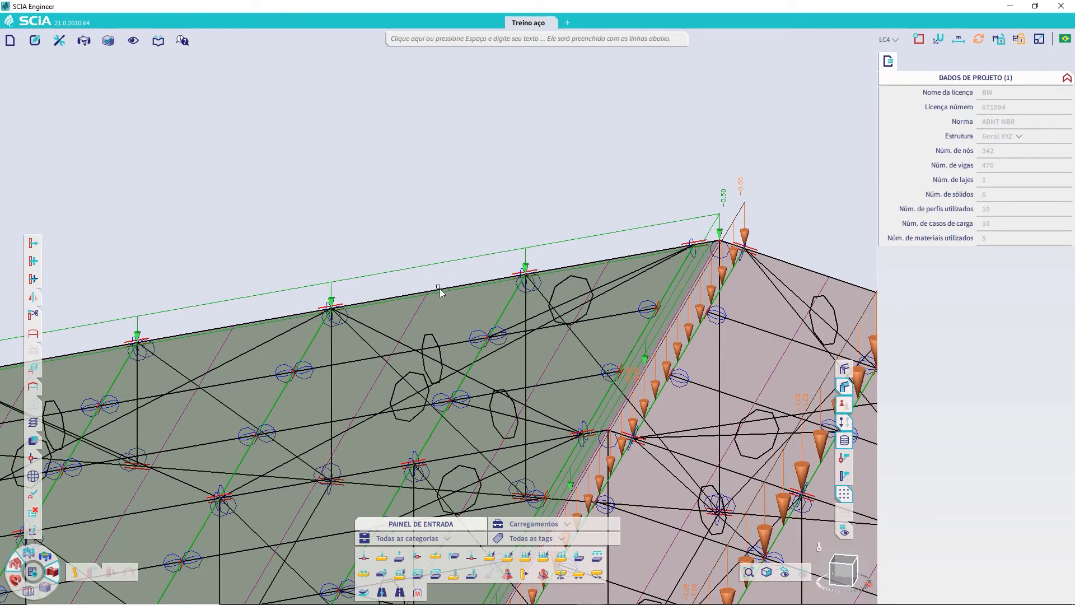
Generate the beam loads from roof panel LP4 and view the whole structure with the loads on both slopes
{"action": "mouse_move", "coordinate": [438, 290]}
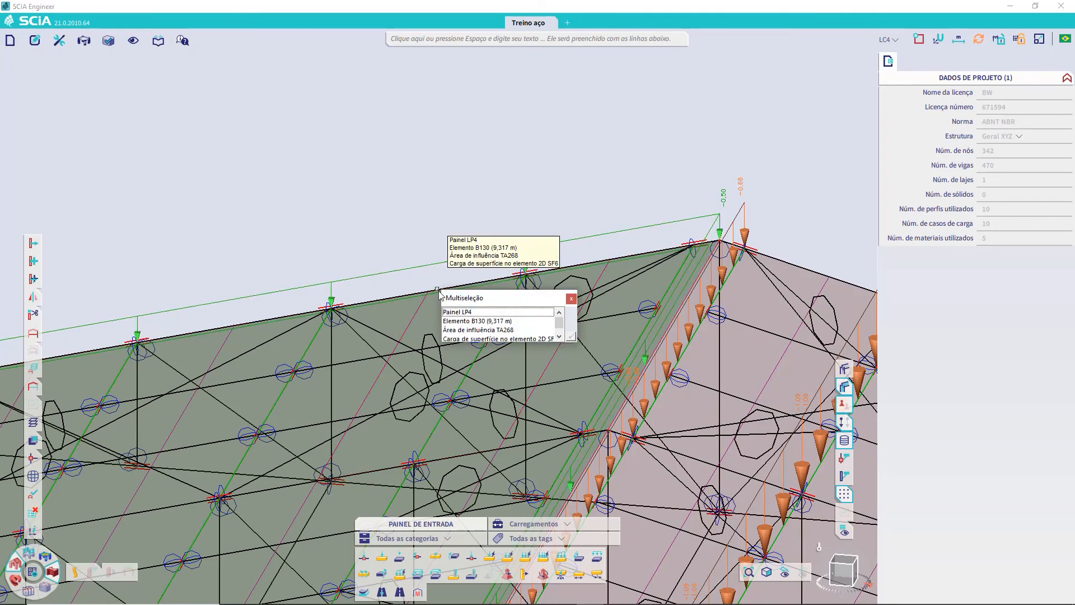
{"action": "left_click", "coordinate": [464, 313]}
{"action": "scroll", "coordinate": [490, 211], "scroll_direction": "down", "scroll_amount": 2}
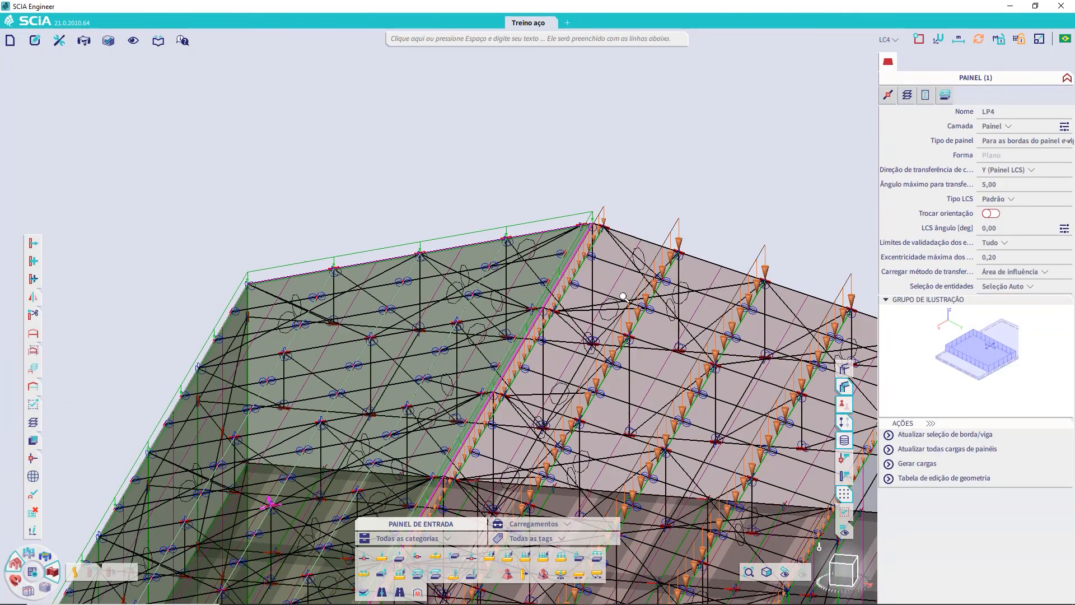
{"action": "left_click", "coordinate": [903, 464]}
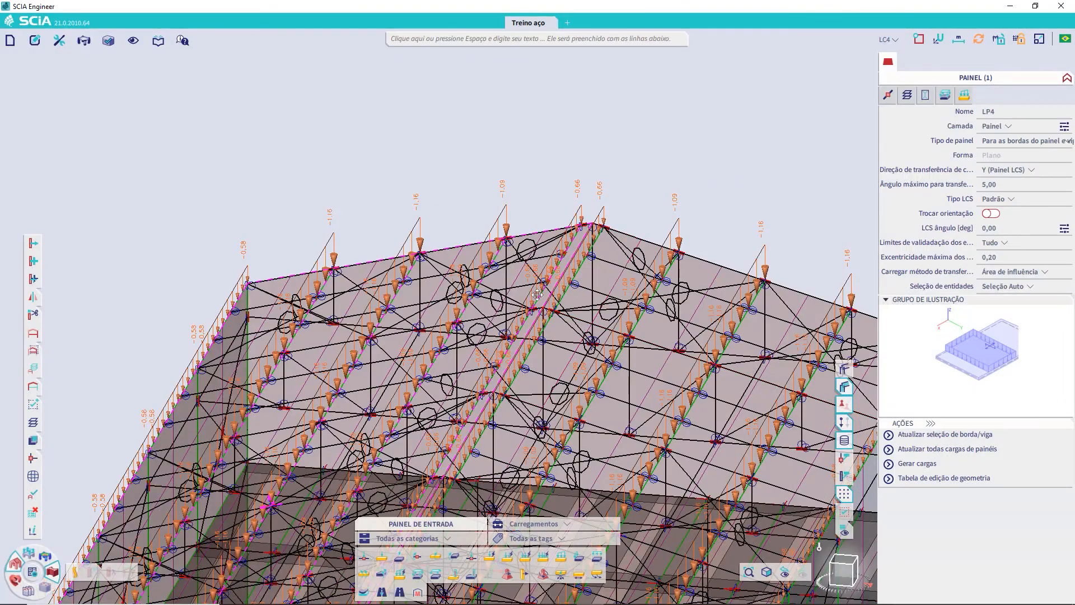
{"action": "scroll", "coordinate": [536, 295], "scroll_direction": "down", "scroll_amount": 5}
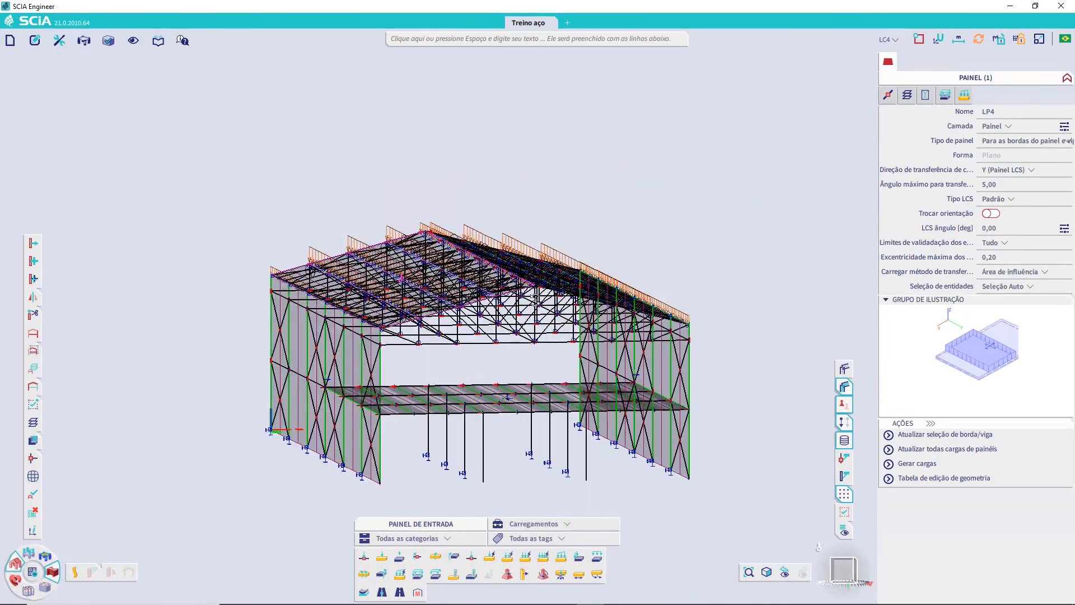
{"action": "mouse_move", "coordinate": [534, 298]}
{"action": "right_mouse_down"}
{"action": "mouse_move", "coordinate": [528, 290]}
{"action": "mouse_move", "coordinate": [550, 308]}
{"action": "right_mouse_up"}
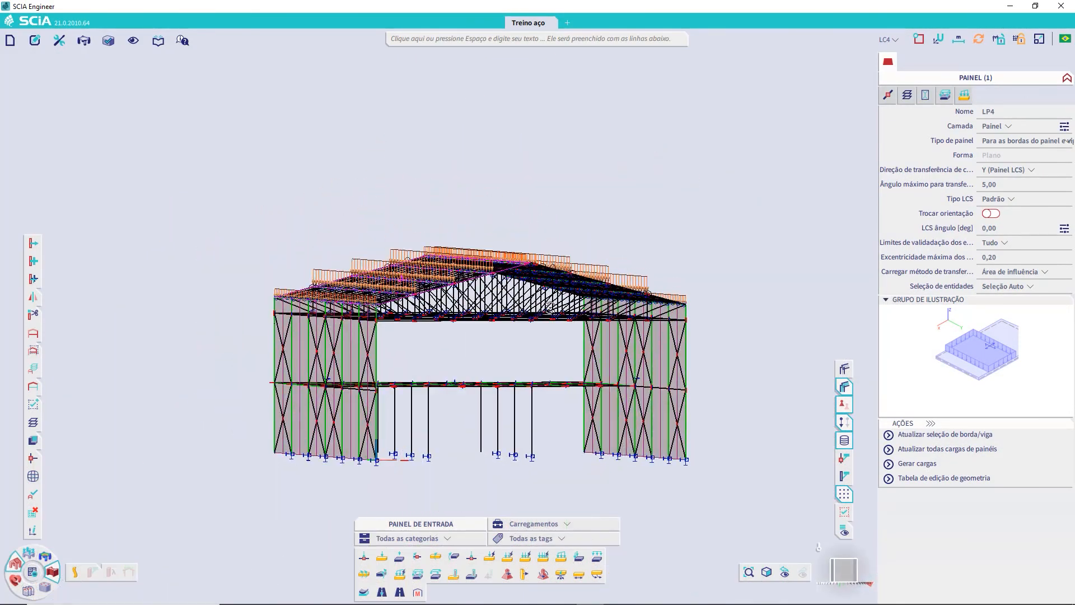